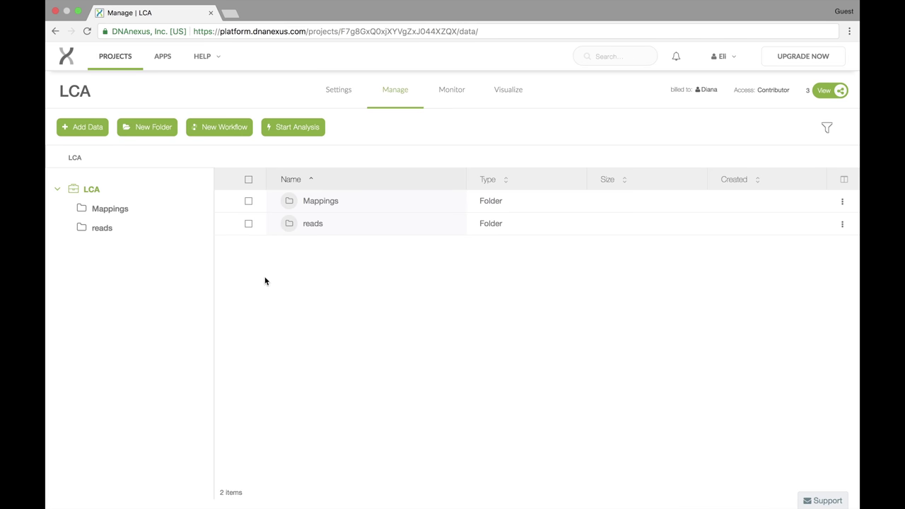
- Browse the reads and Mappings folders, then return to the LCA project's root
left_click(114, 228)
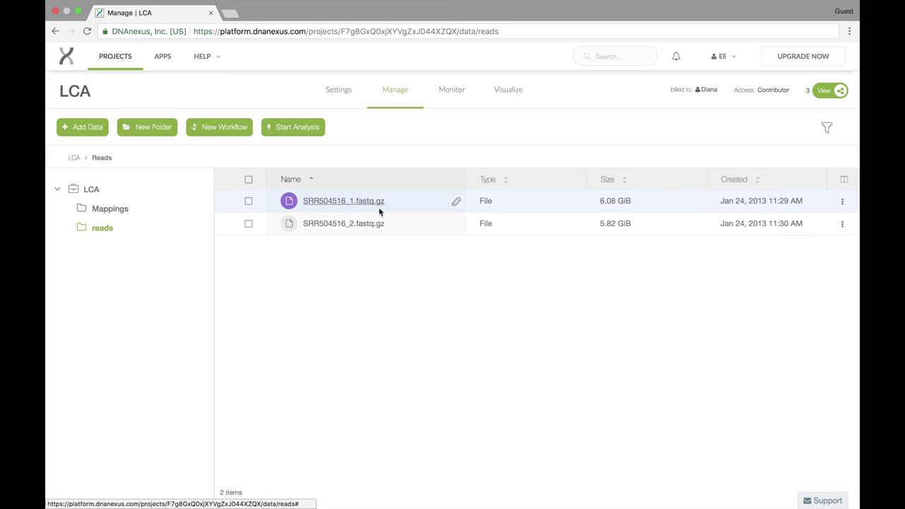
left_click(123, 215)
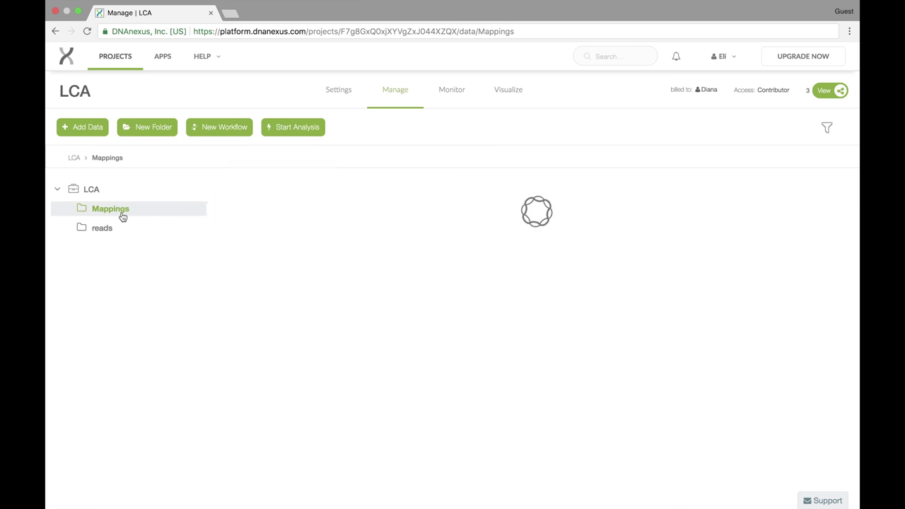
left_click(104, 228)
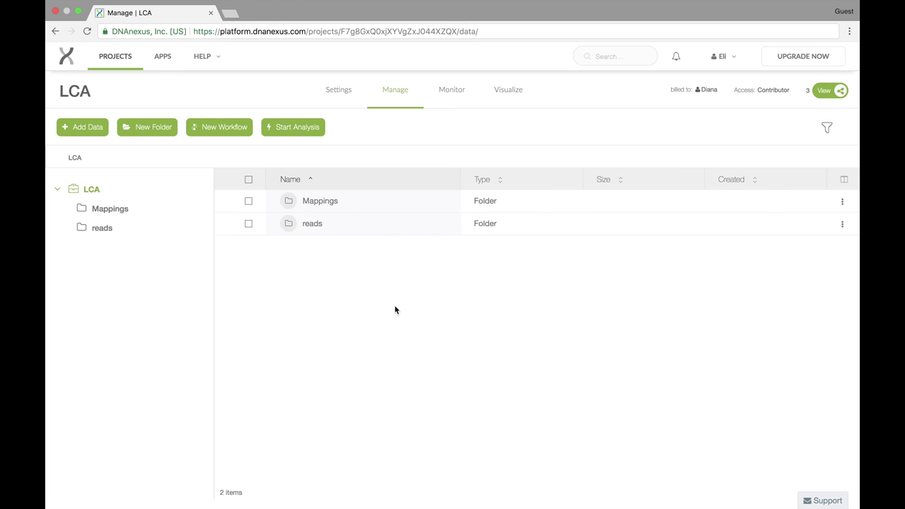
- Create a new workflow and replace its default name with 'DNAseq'
left_click(228, 135)
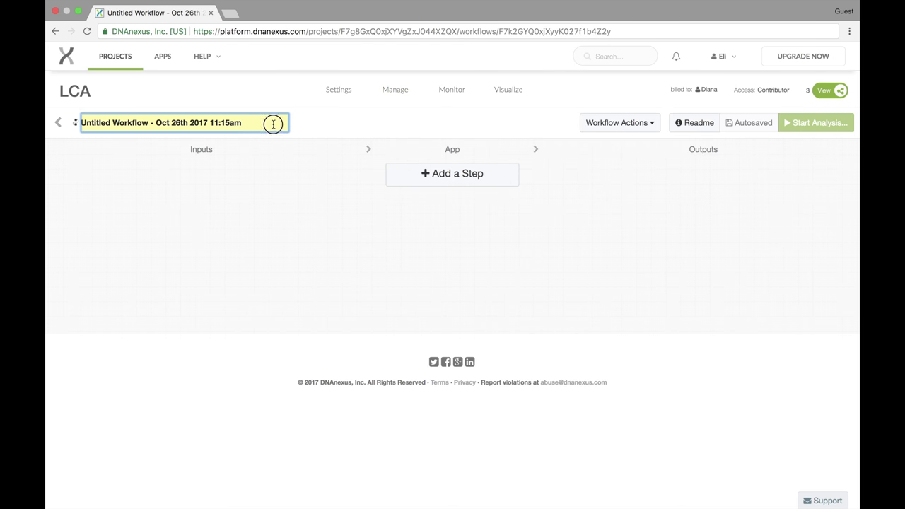
left_click_drag(275, 123, 76, 123)
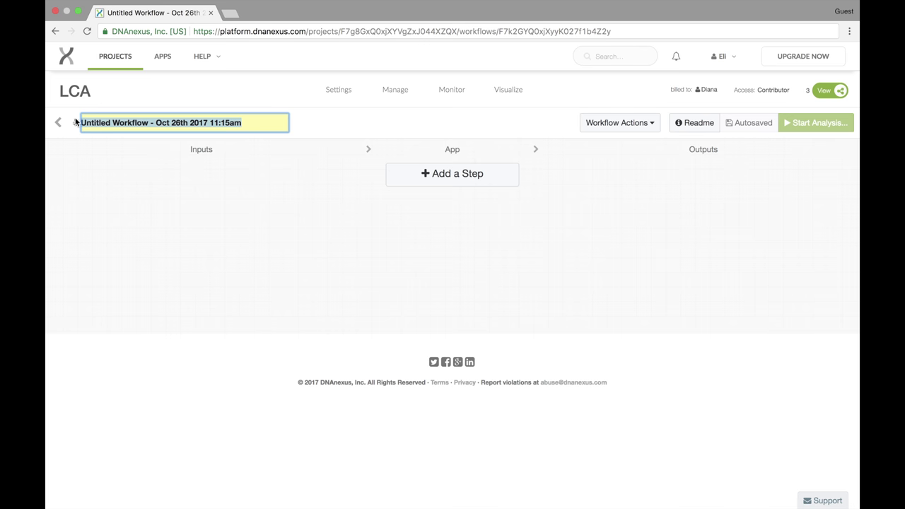
type("DNAseq")
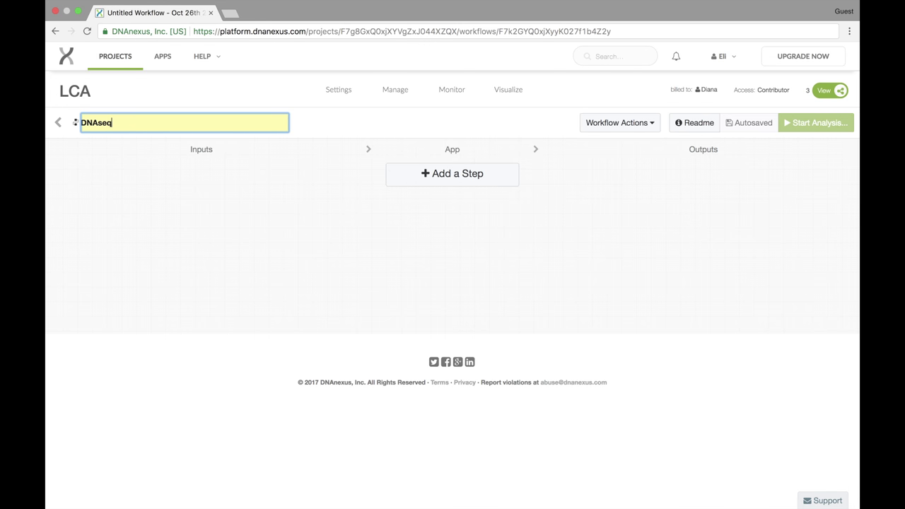
left_click(303, 116)
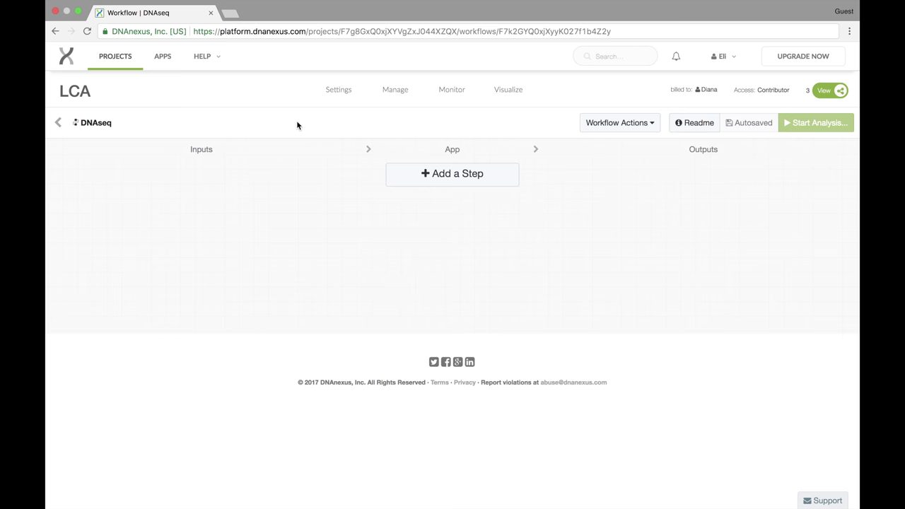
- Find FastQC Reads Quality Control, add it as the first step, and agree to install it
left_click(398, 170)
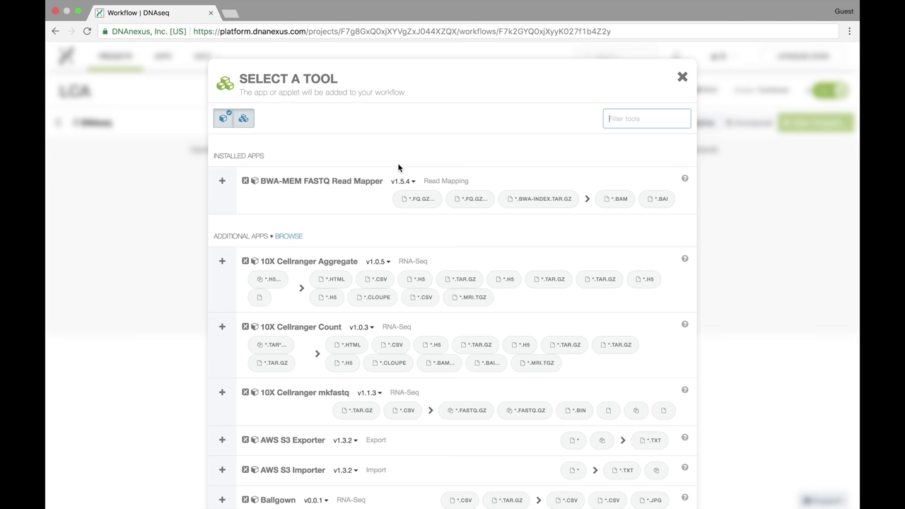
type("fast")
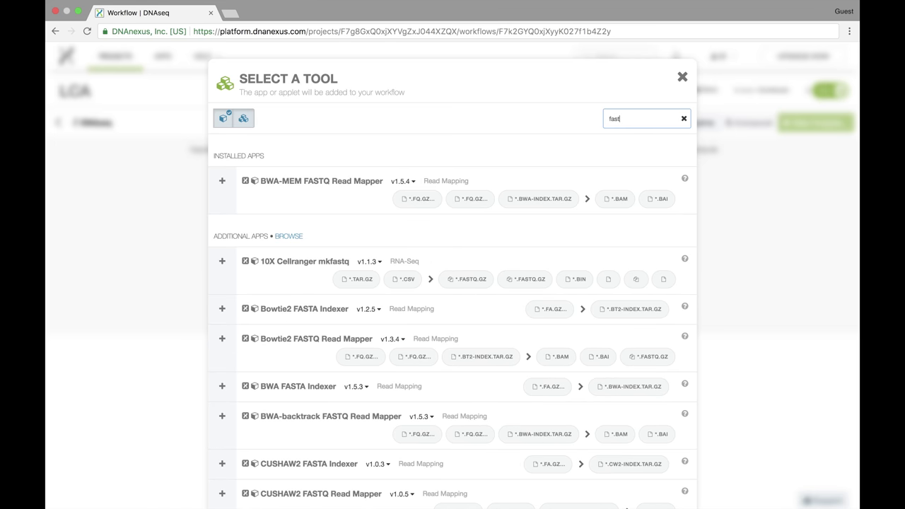
type("w")
key("BackSpace")
type("qc")
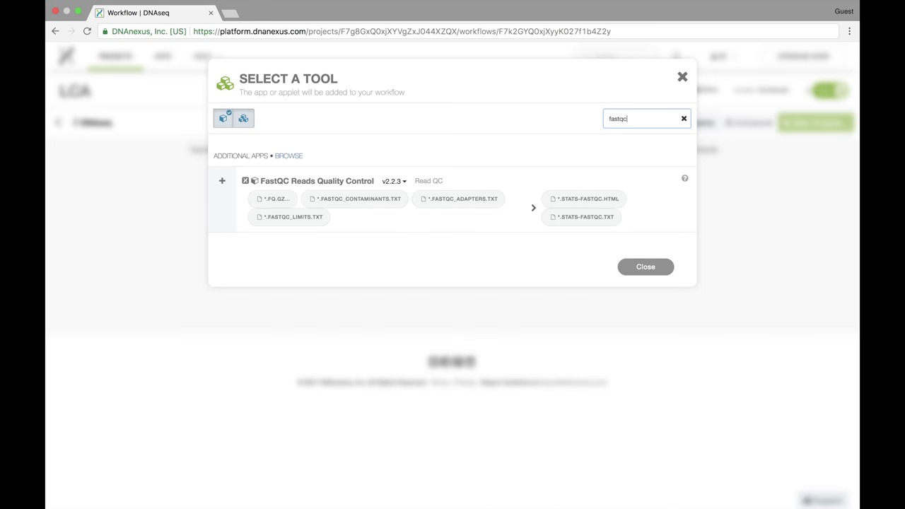
left_click(225, 184)
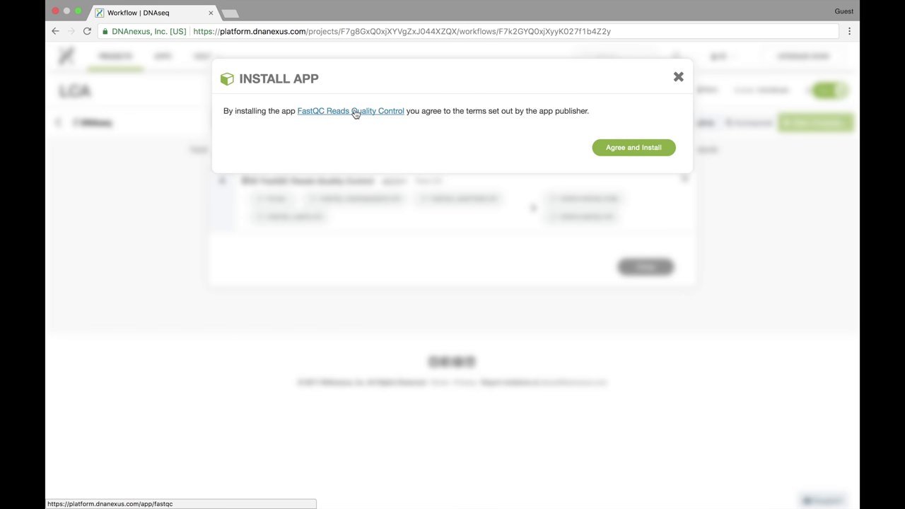
left_click(620, 149)
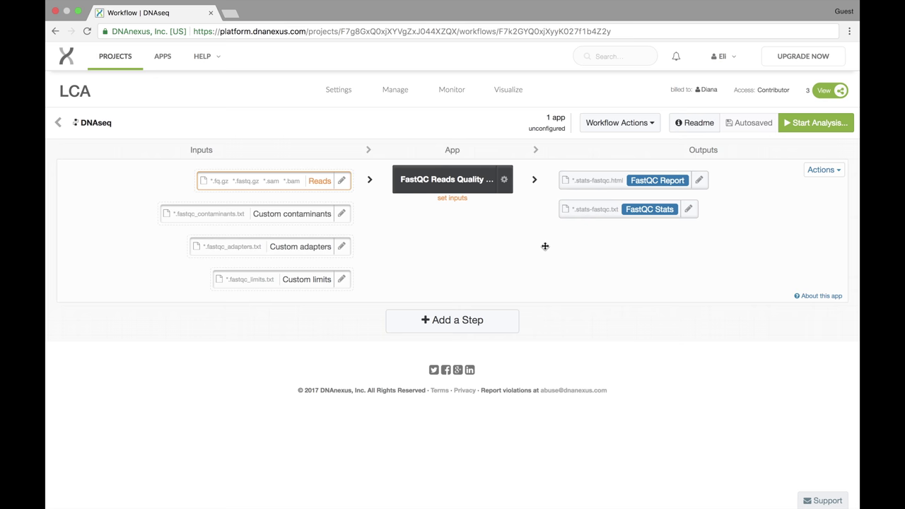
left_click(475, 320)
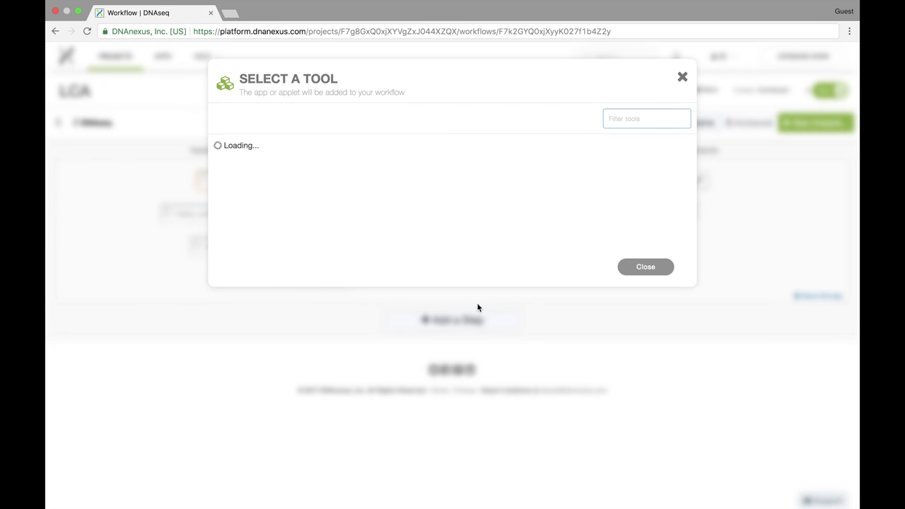
- Add a second FastQC step, BWA-MEM FASTQ Read Mapper, and the newly installed FreeBayes Variant Caller
type("fastqc")
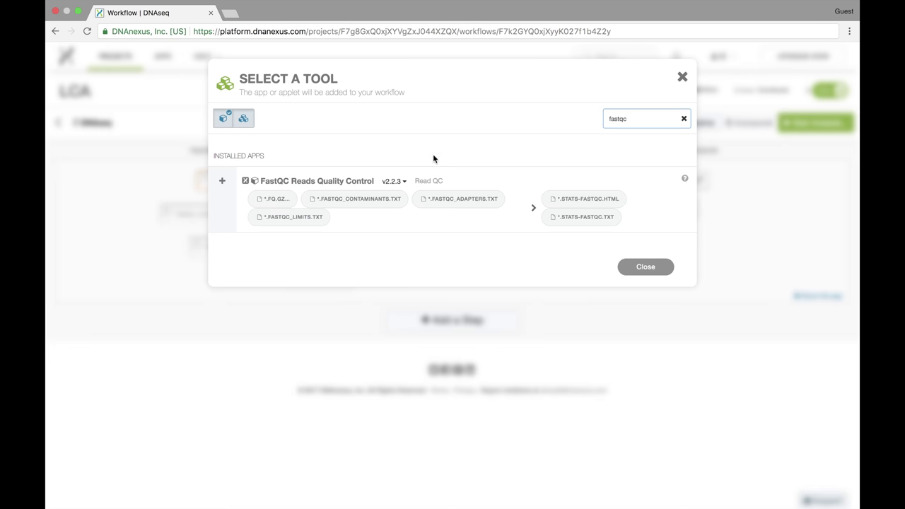
left_click(221, 183)
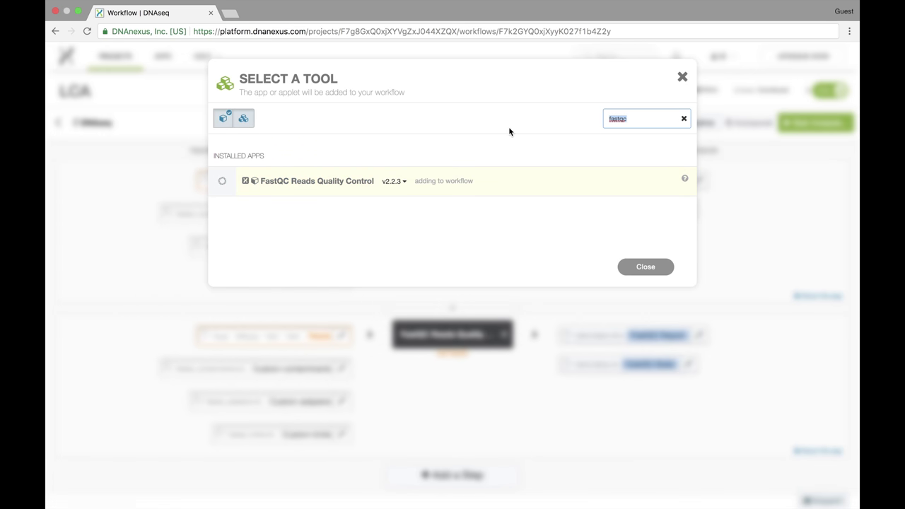
double_click(640, 121)
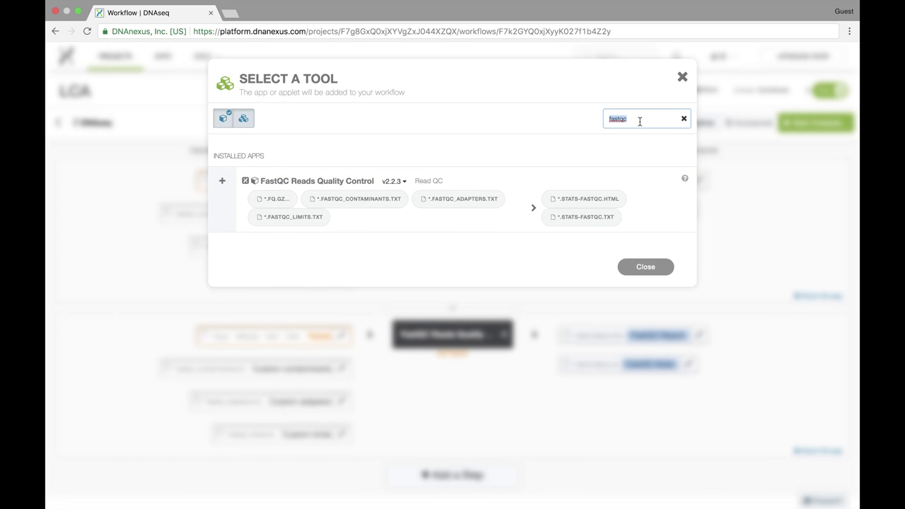
type("bwa")
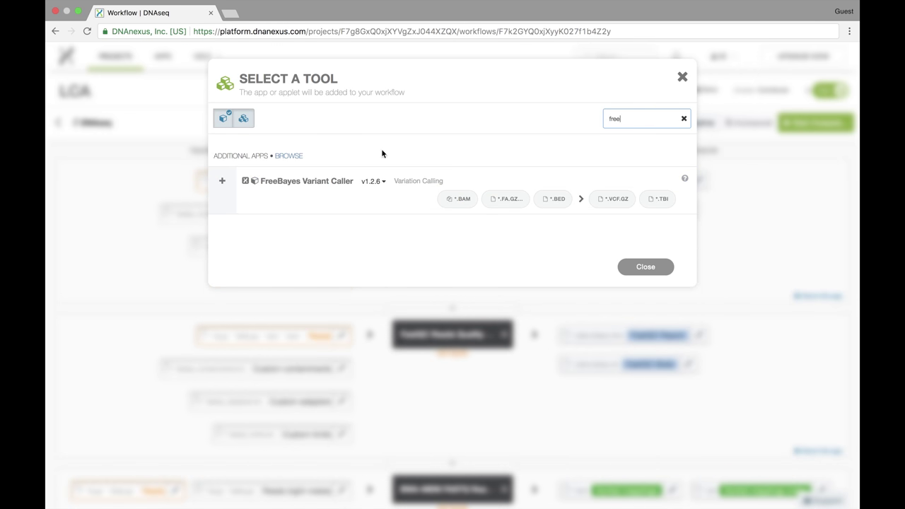
left_click(220, 185)
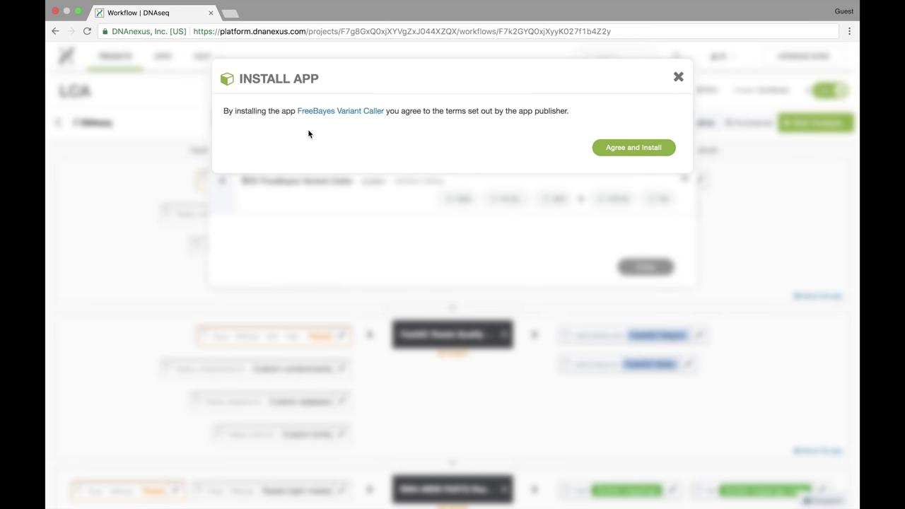
left_click(625, 150)
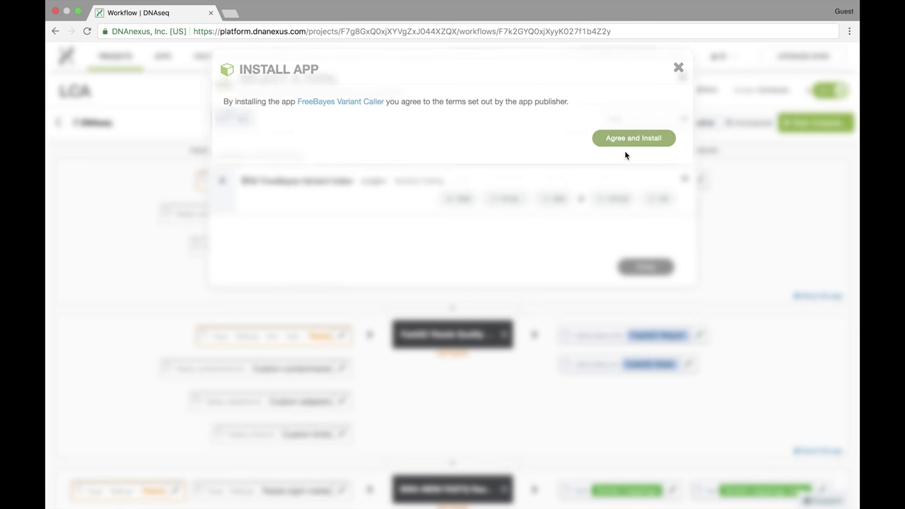
left_click(640, 266)
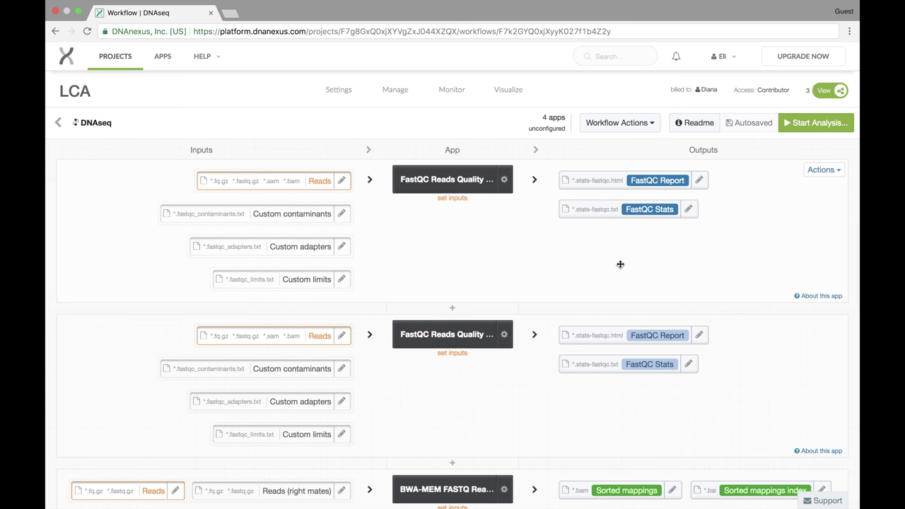
scroll(543, 275, "down", 2)
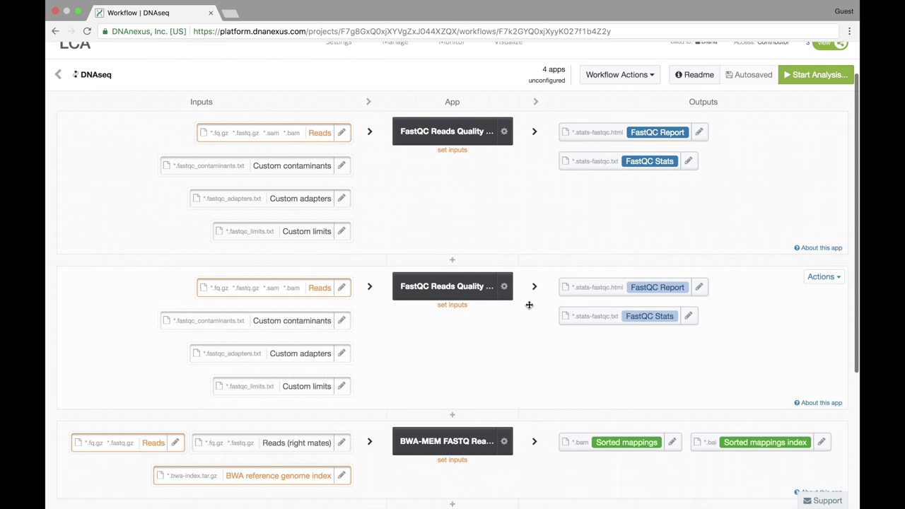
scroll(530, 304, "down", 6)
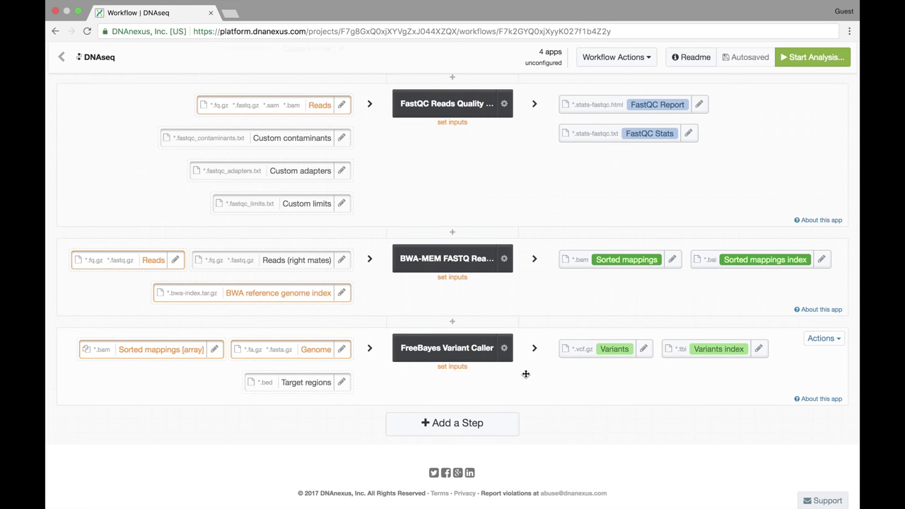
scroll(526, 374, "up", 5)
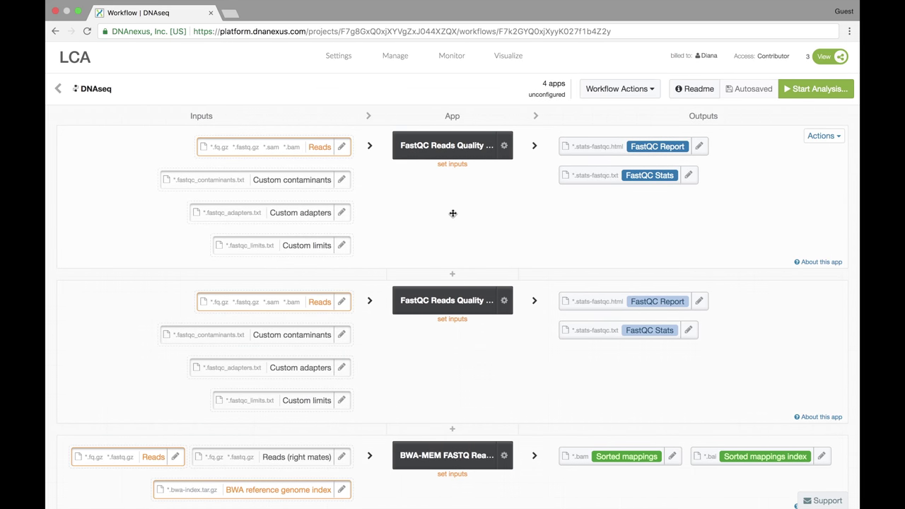
scroll(453, 214, "down", 3)
scroll(572, 296, "down", 1)
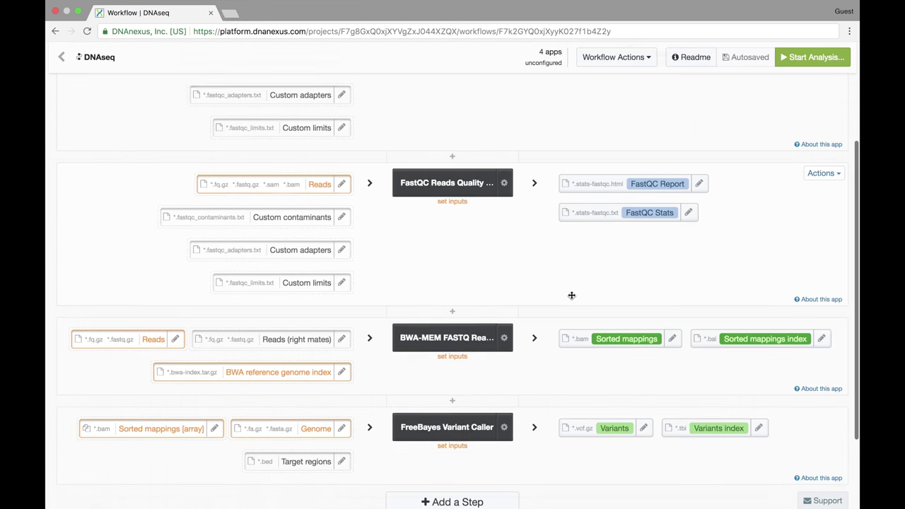
scroll(391, 189, "up", 3)
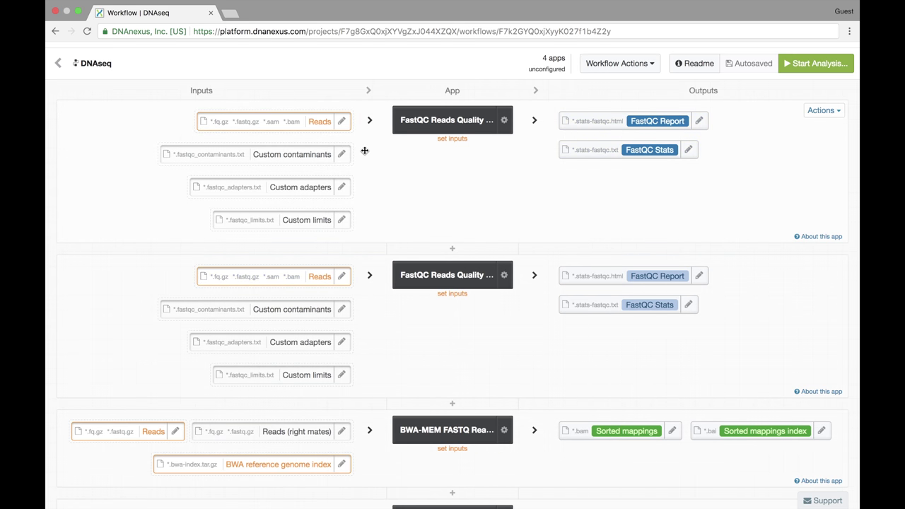
left_click_drag(299, 126, 148, 430)
- Link the second FastQC step's Reads output to BWA-MEM's second Reads input
scroll(285, 256, "down", 2)
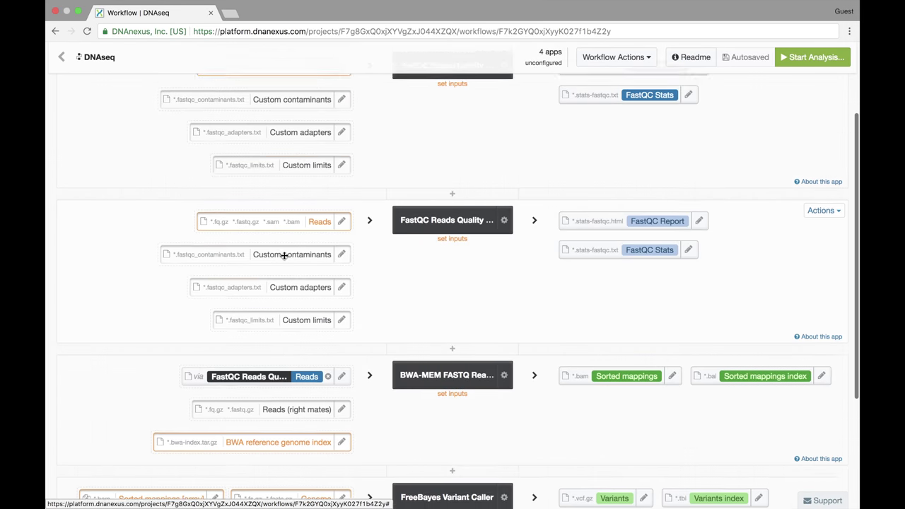
left_click_drag(304, 210, 288, 402)
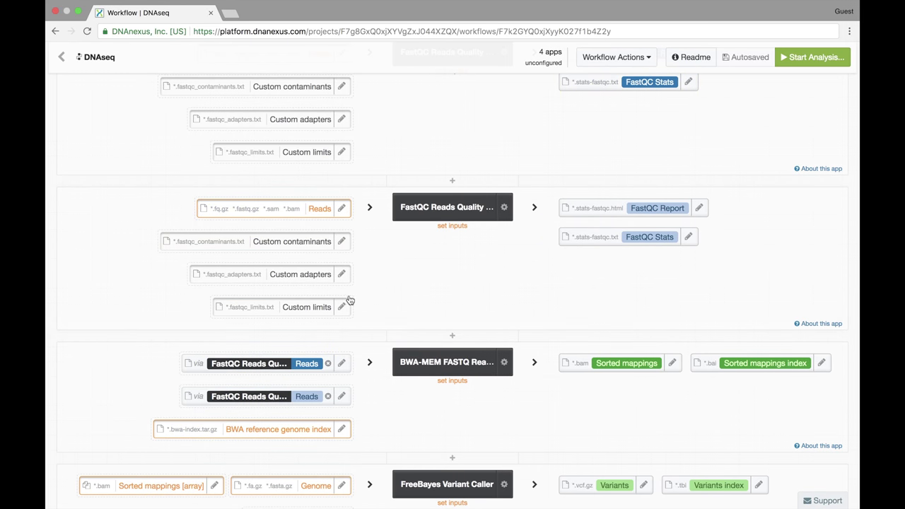
scroll(349, 300, "up", 2)
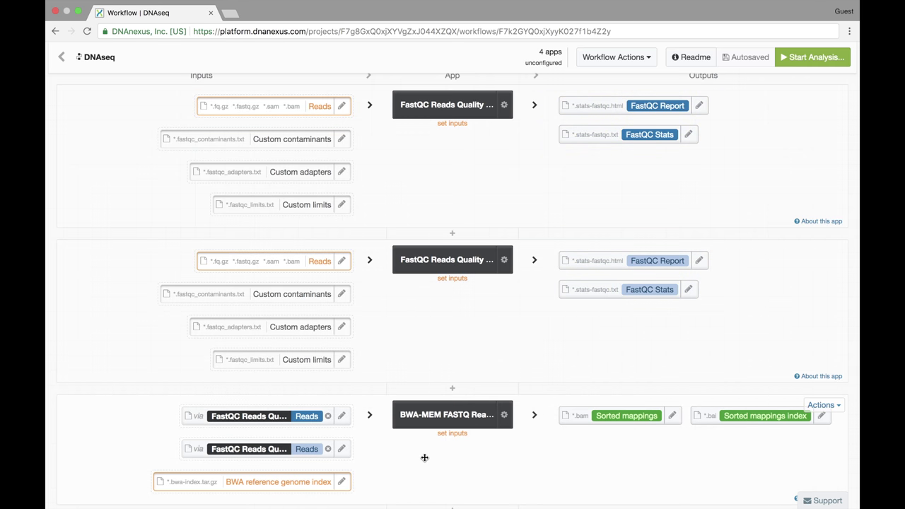
scroll(424, 458, "down", 3)
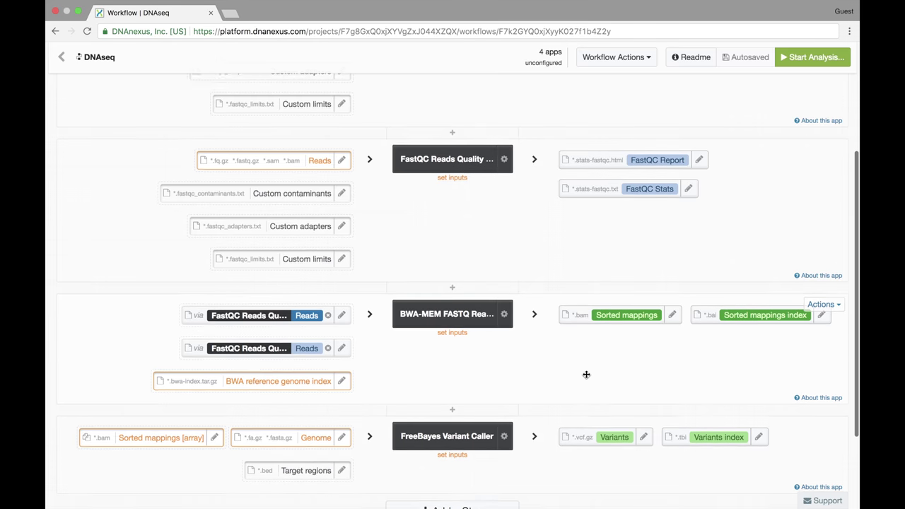
scroll(586, 375, "down", 2)
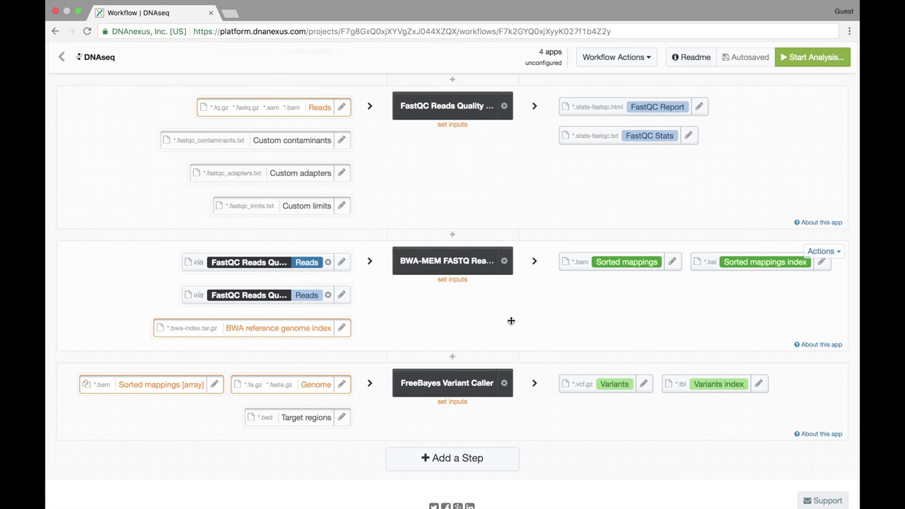
- Feed BWA-MEM's Sorted mappings into FreeBayes' Sorted mappings and remove the stray Genome link
left_click_drag(598, 262, 211, 391)
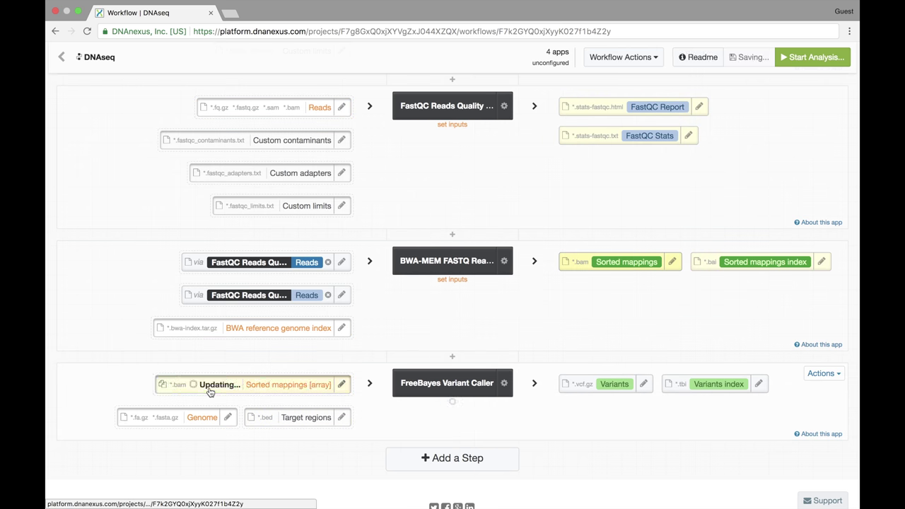
mouse_move(164, 386)
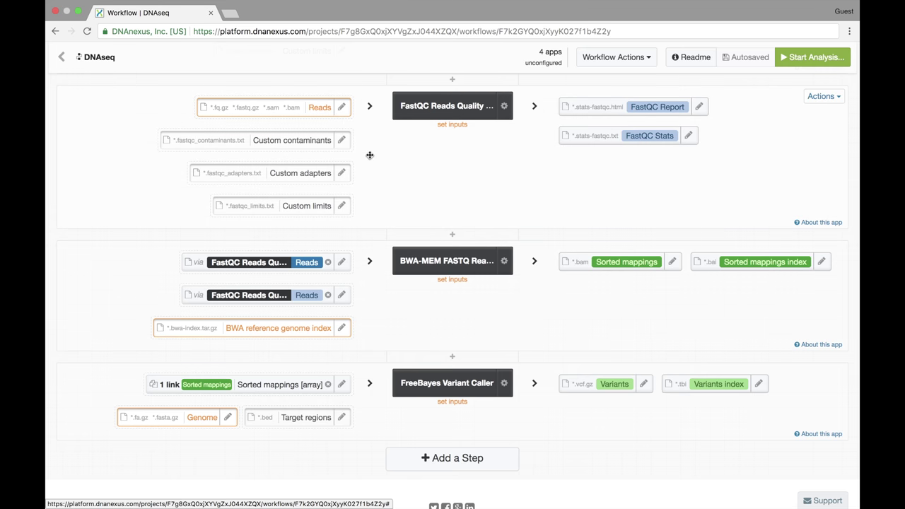
left_click_drag(253, 107, 191, 420)
mouse_move(72, 419)
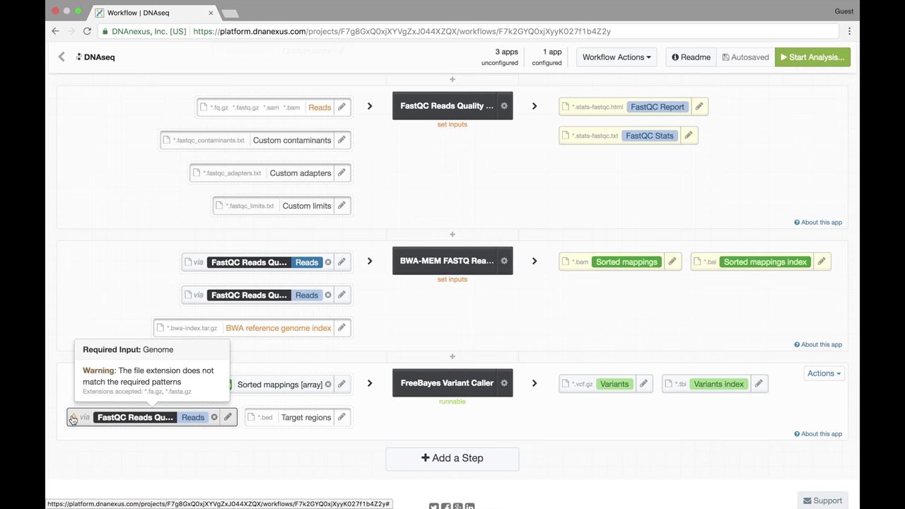
left_click(214, 419)
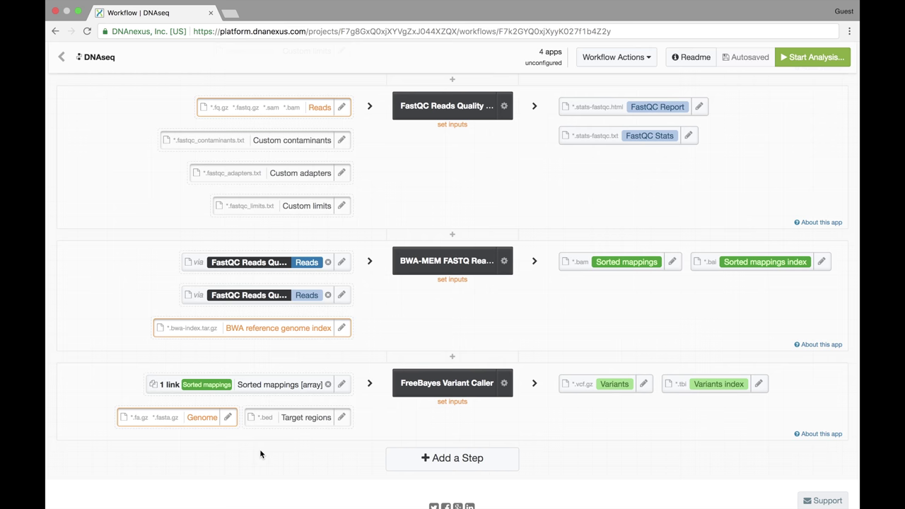
scroll(260, 454, "up", 5)
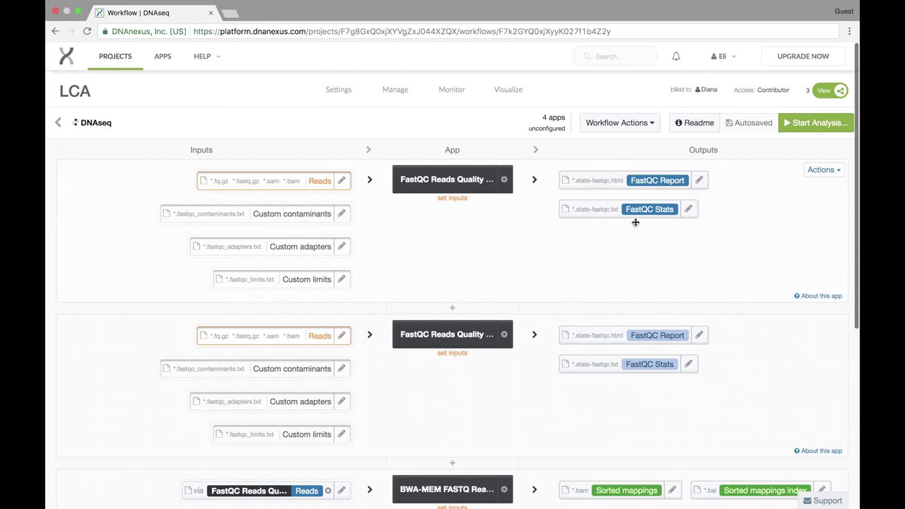
left_click(59, 124)
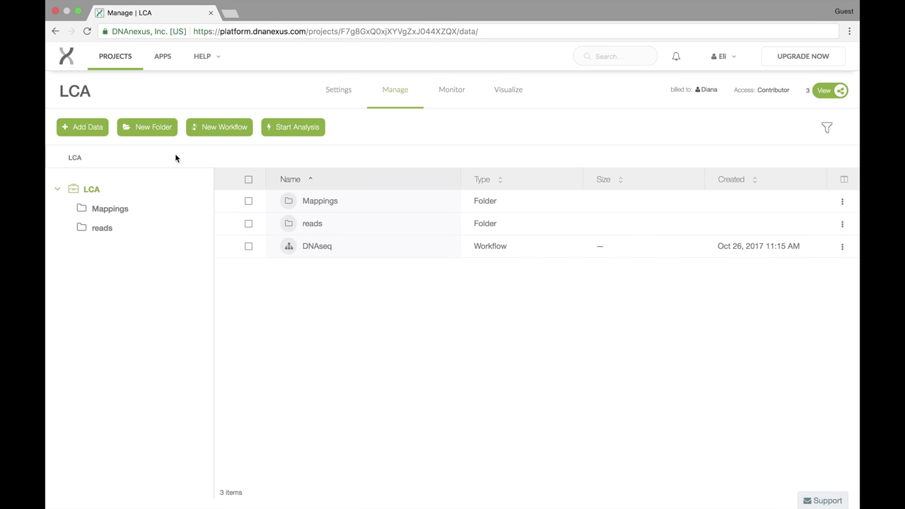
right_click(332, 254)
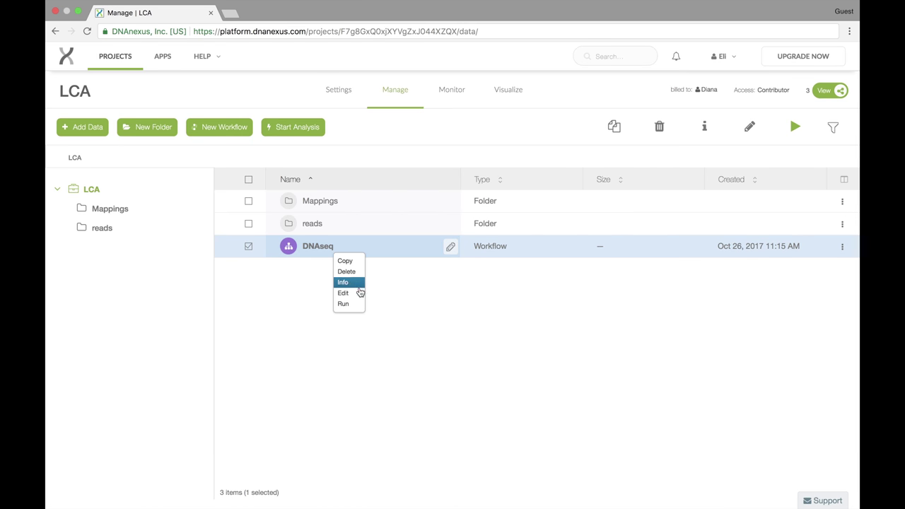
left_click(440, 285)
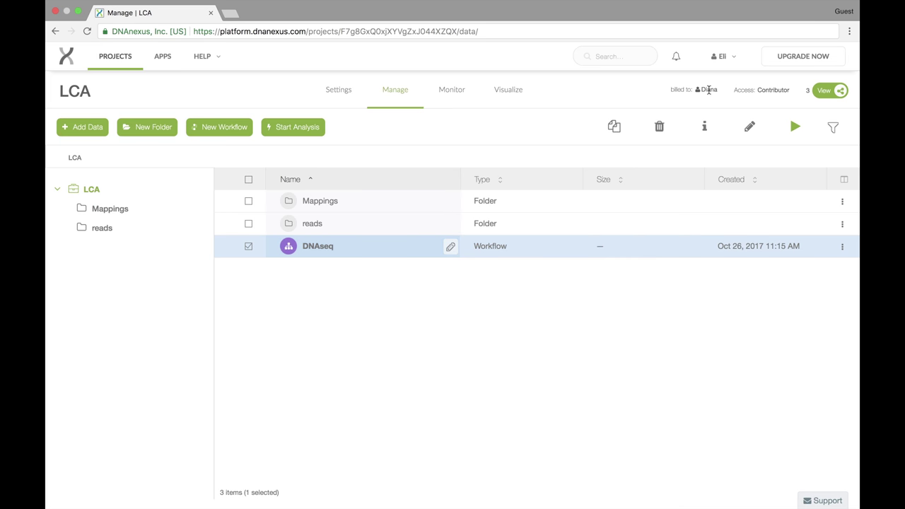
left_click(753, 126)
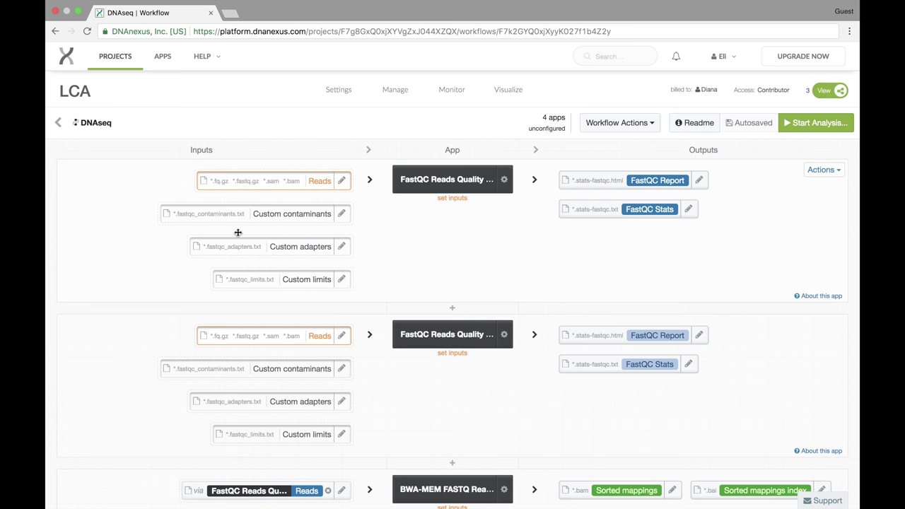
- Go back to the LCA data list and tick the DNAseq workflow's checkbox
left_click(58, 125)
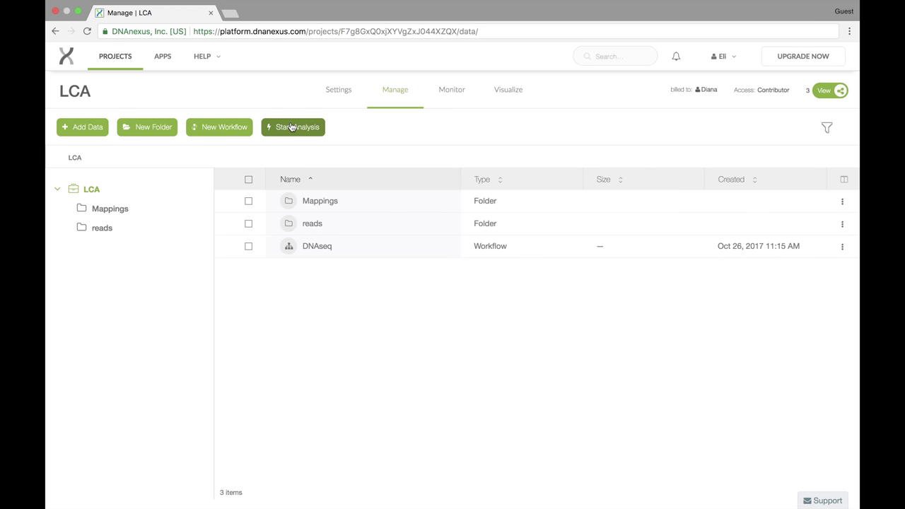
left_click(248, 245)
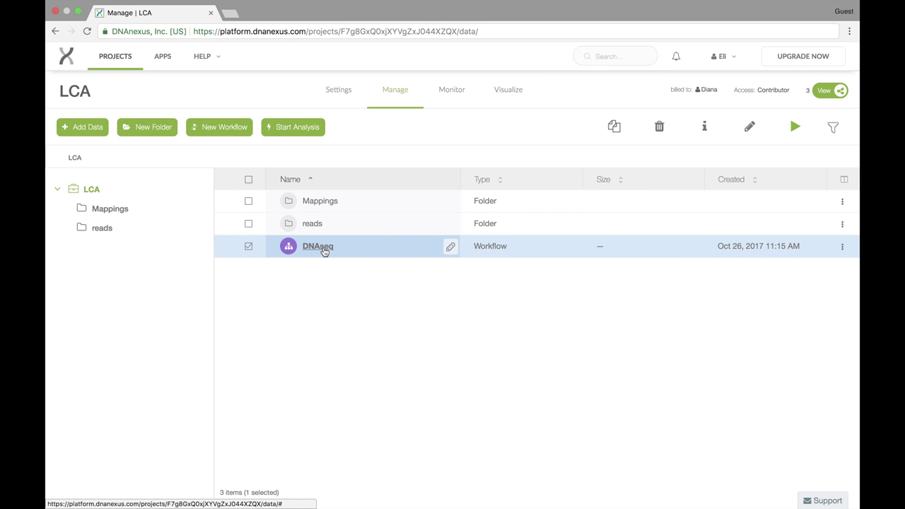
- Open DNAseq to run as an analysis and set SRR504516_1.fastq.gz as the first FastQC Reads
left_click(323, 247)
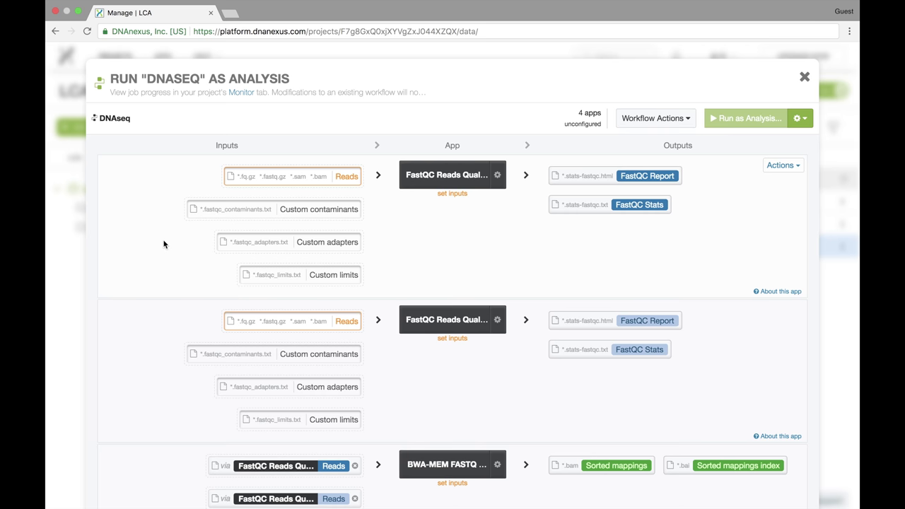
left_click(257, 177)
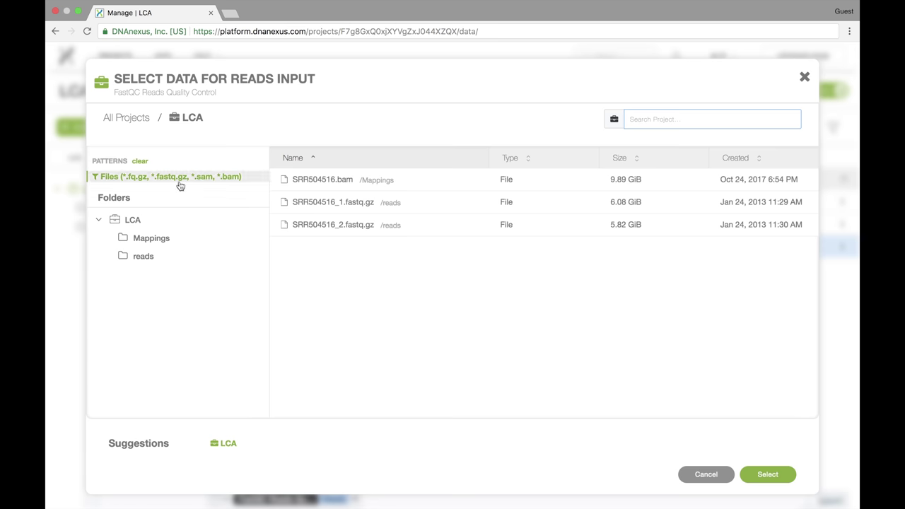
left_click(224, 180)
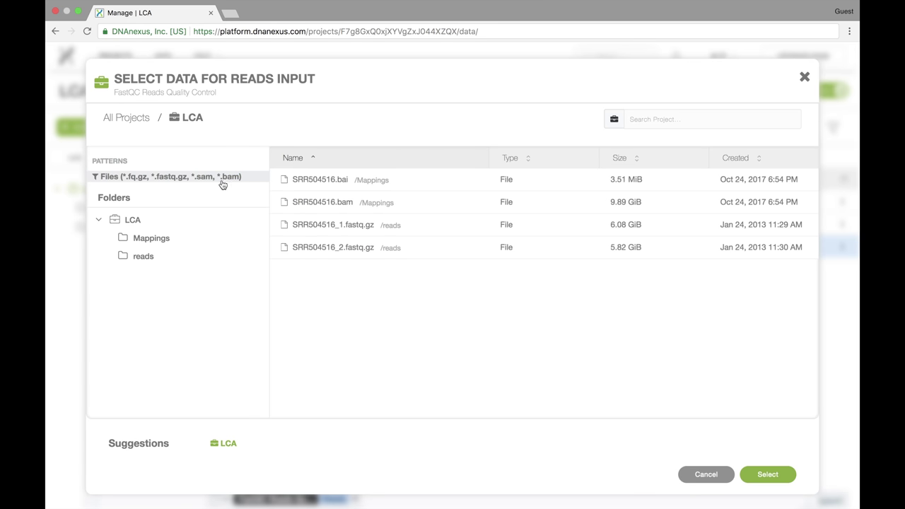
left_click(213, 179)
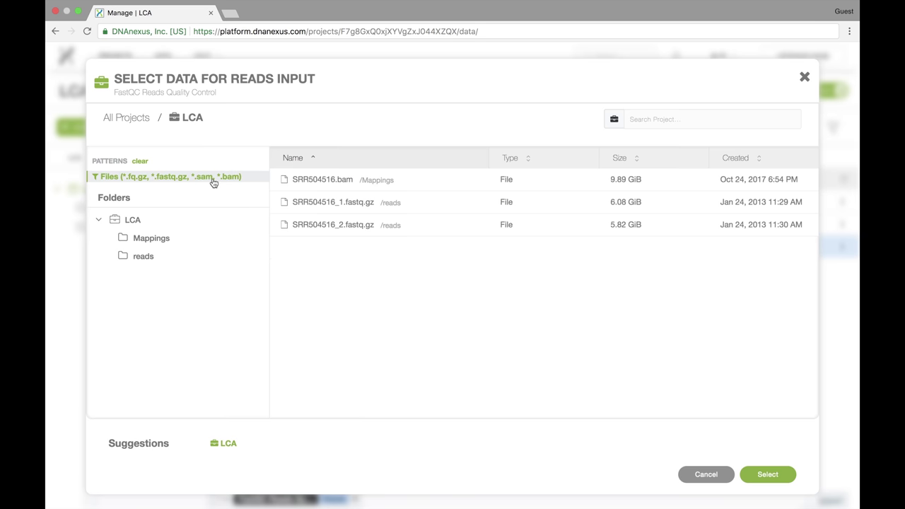
left_click(325, 206)
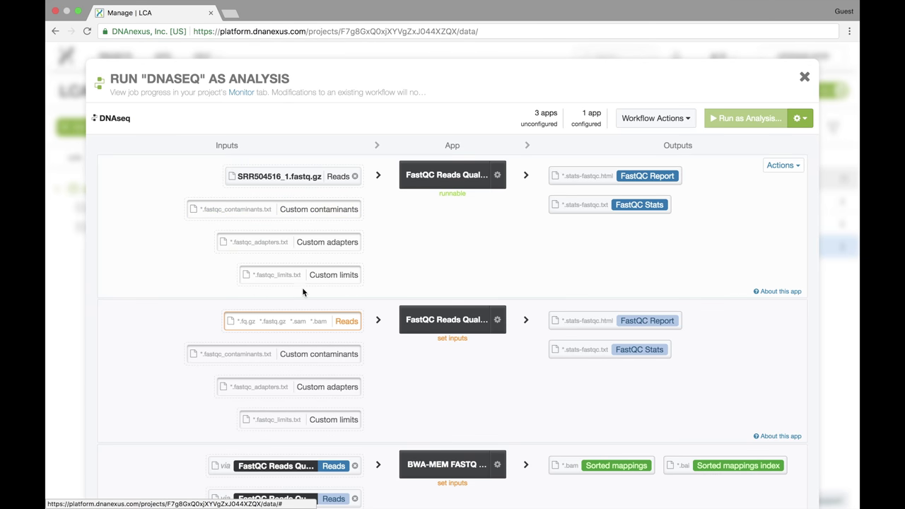
- Set SRR504516_2.fastq.gz as the second FastQC step's Reads
left_click(302, 321)
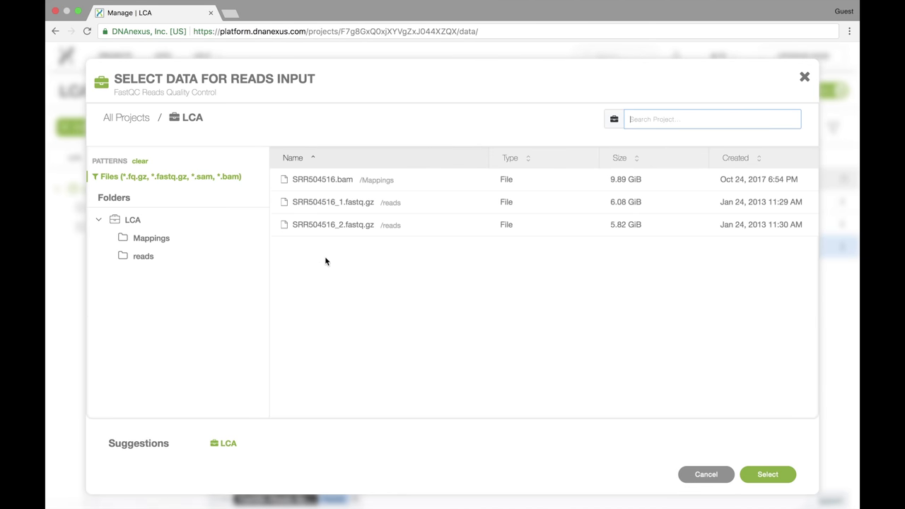
left_click(346, 228)
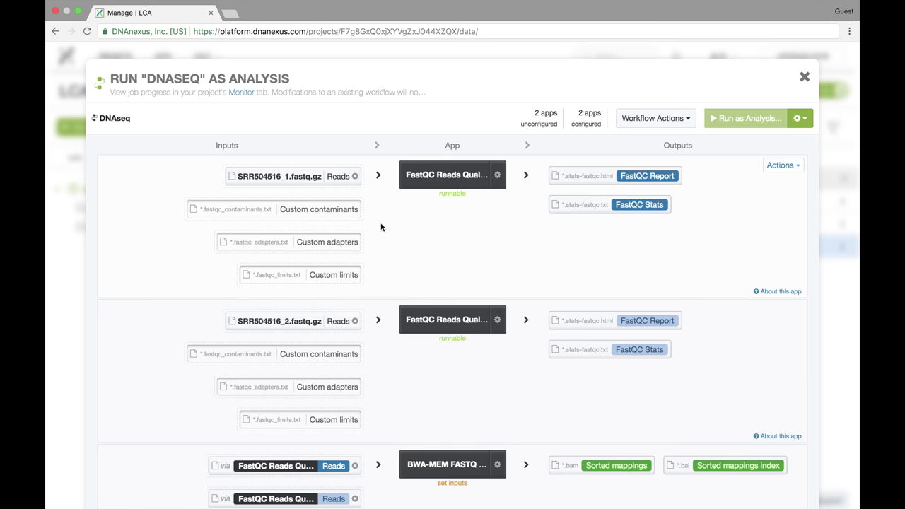
scroll(386, 232, "down", 2)
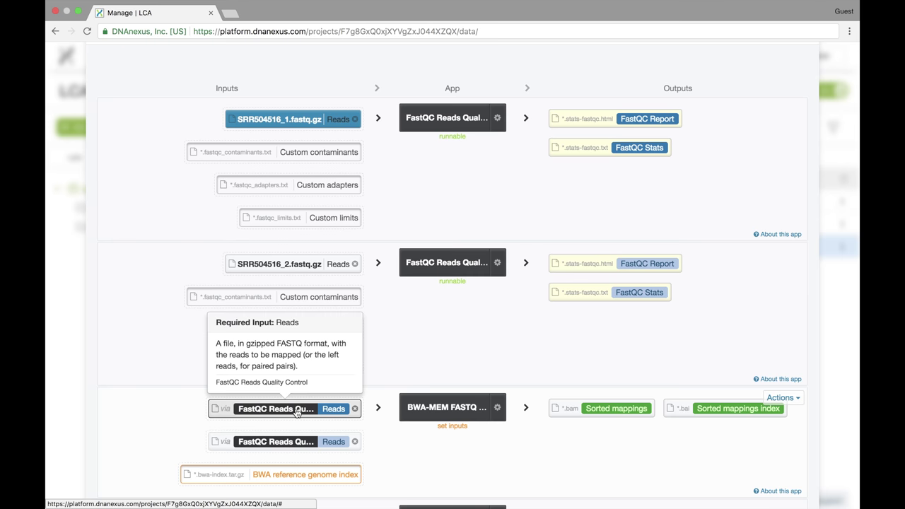
scroll(297, 414, "up", 1)
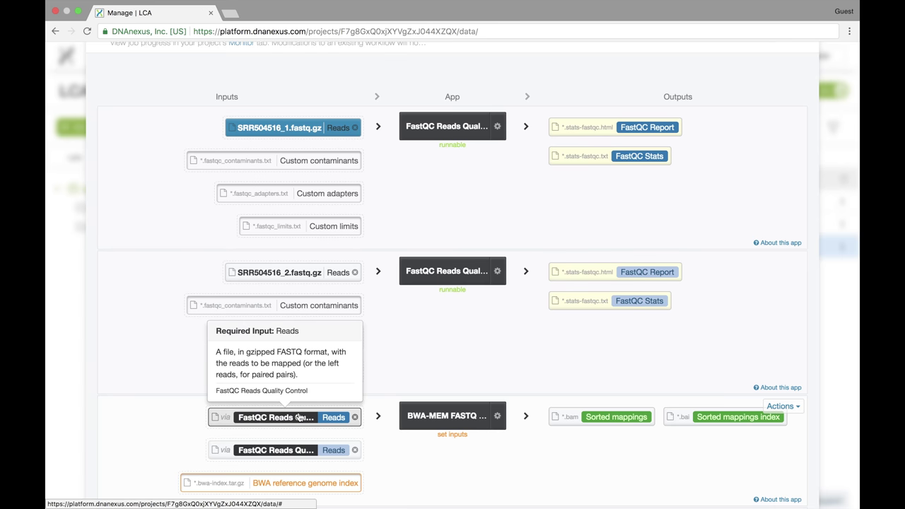
scroll(394, 362, "up", 3)
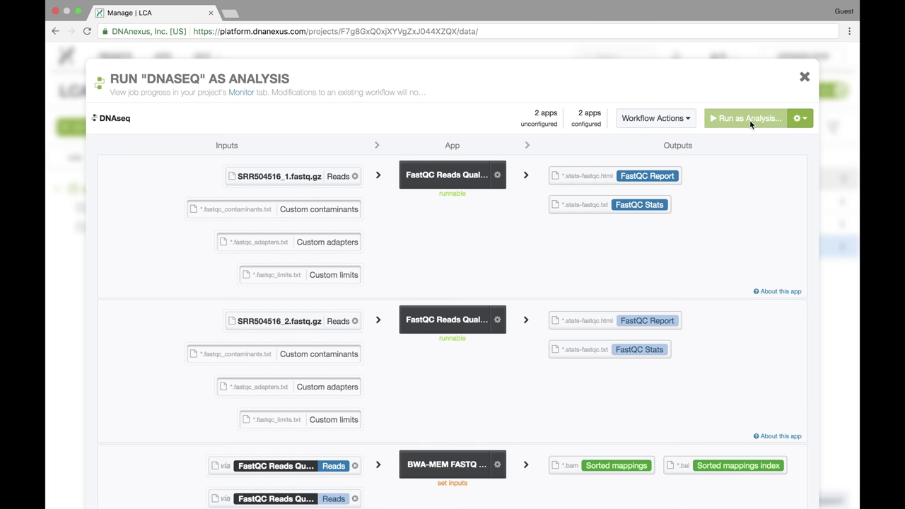
scroll(381, 256, "down", 3)
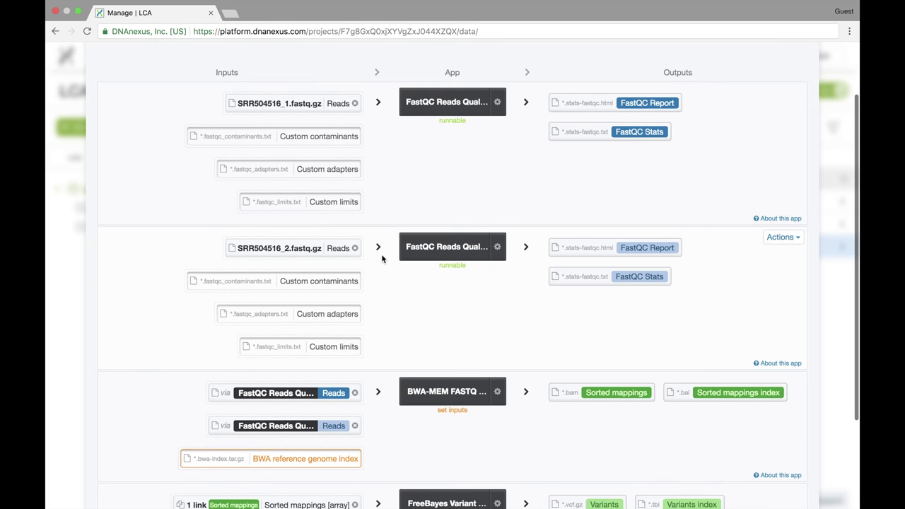
scroll(381, 254, "down", 1)
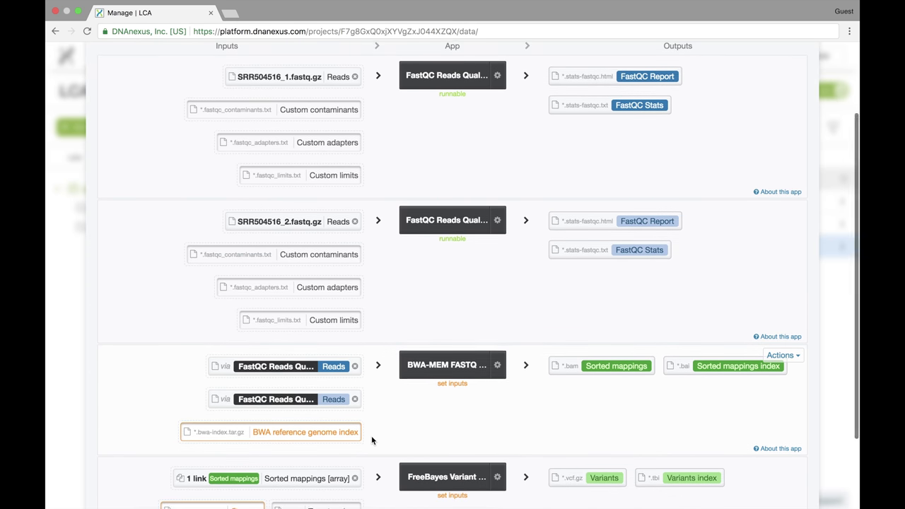
scroll(371, 441, "down", 3)
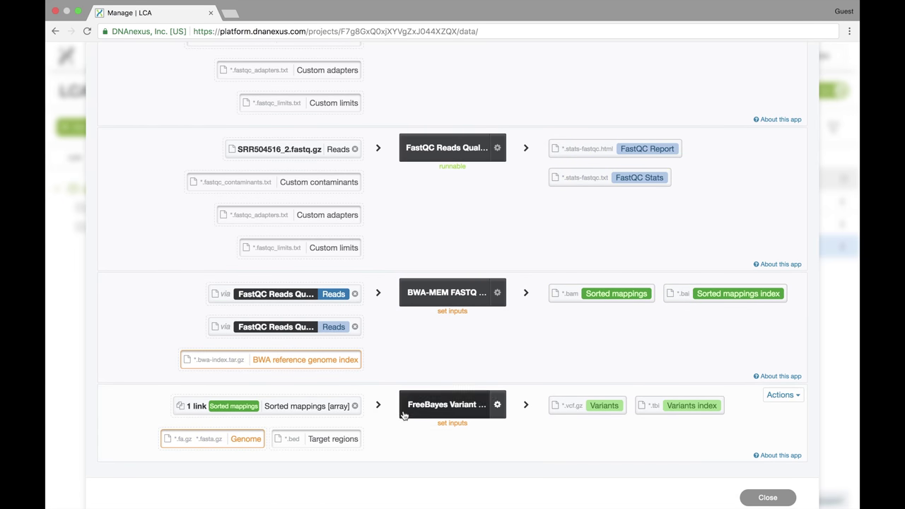
- Set BWA-MEM's reference genome index to the GRCh37 b37 human_g1k_v37.bwa-index.tar.gz file
left_click(279, 361)
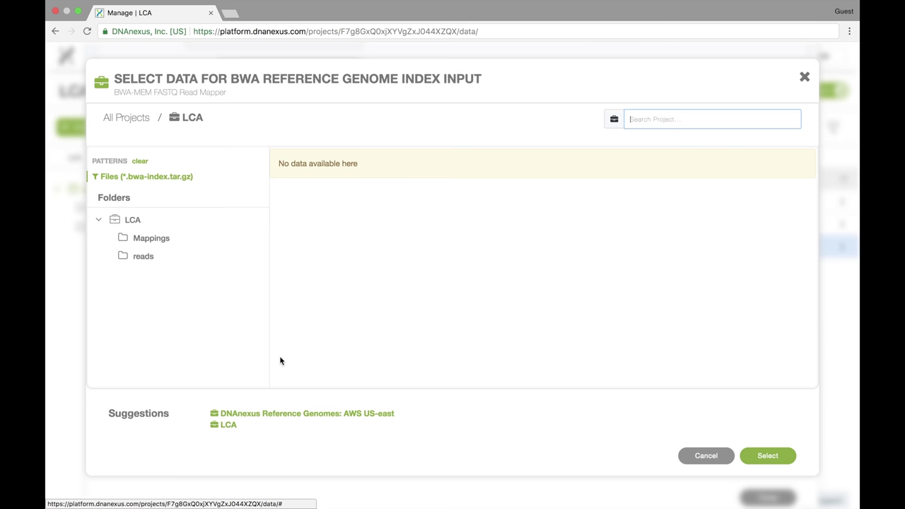
left_click(264, 415)
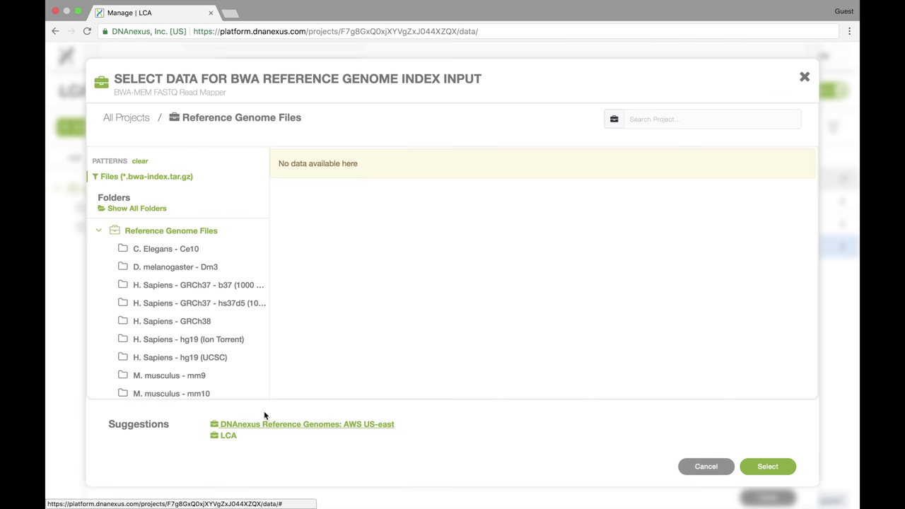
left_click(219, 287)
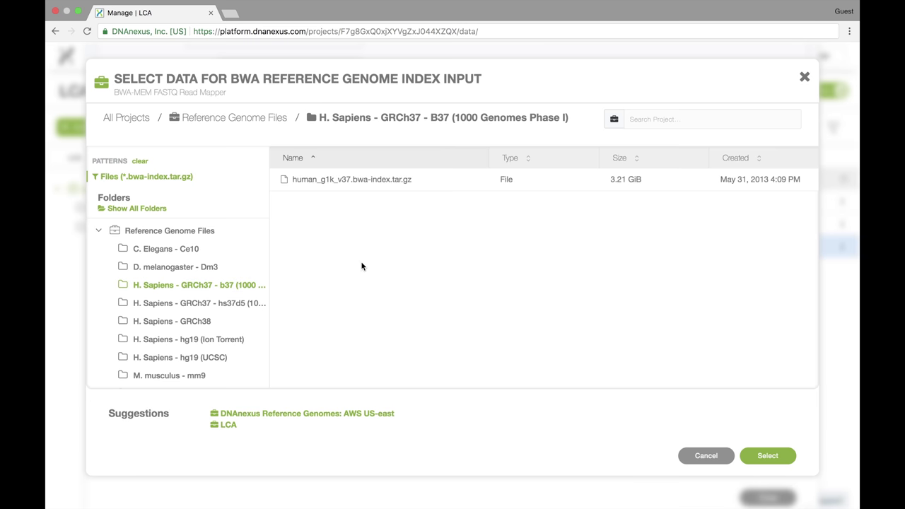
left_click(359, 180)
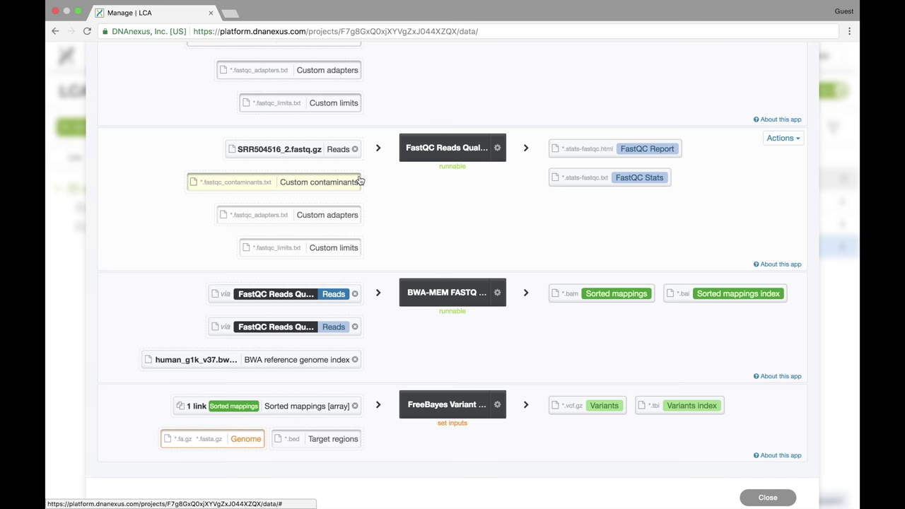
- Set the FreeBayes Genome input to human_g1k_v37.fa.gz
scroll(370, 375, "down", 2)
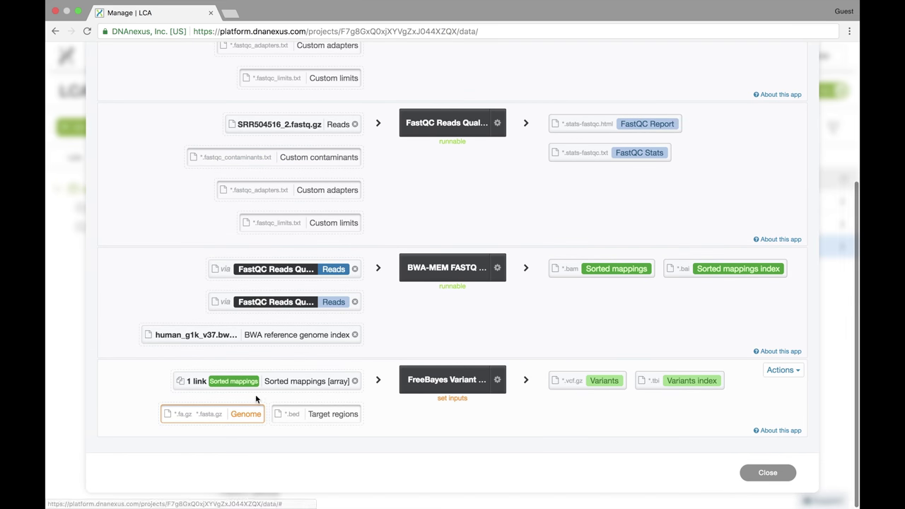
left_click(223, 415)
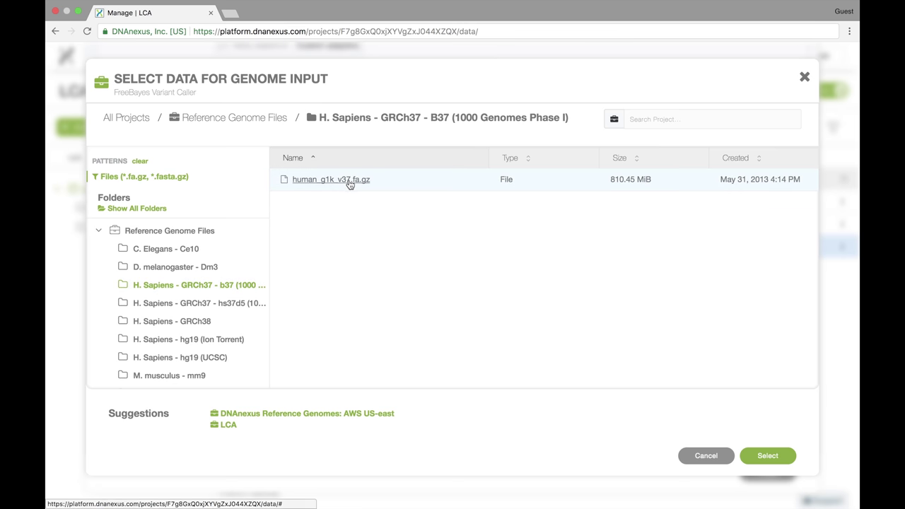
double_click(347, 179)
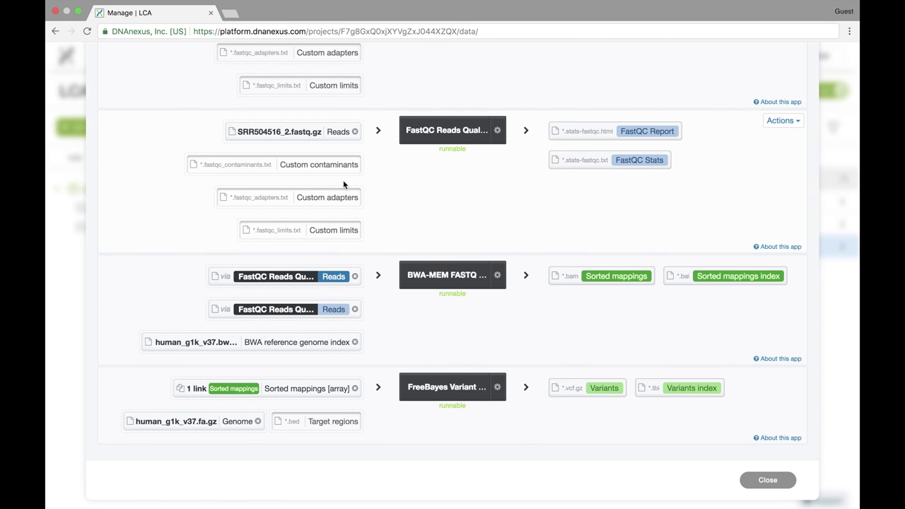
scroll(344, 179, "up", 5)
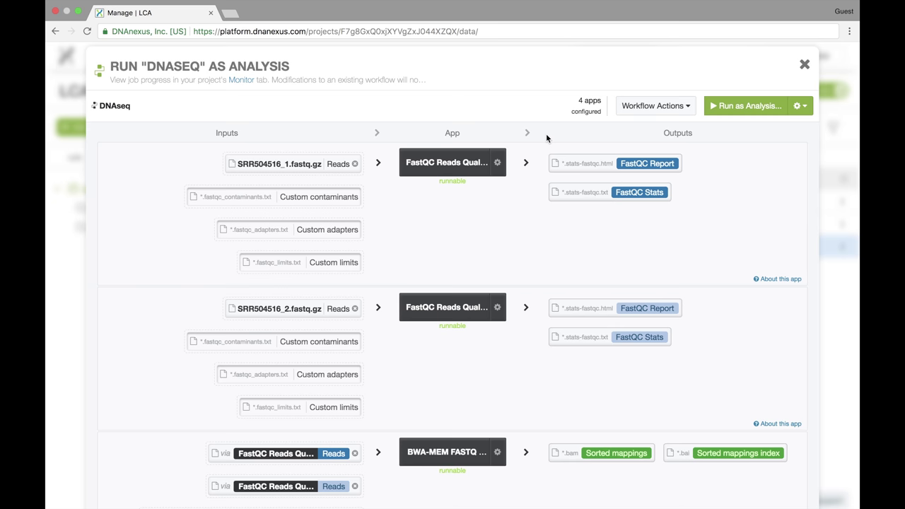
- Create a 'DNAseq output' folder in LCA and use it as the workflow's output folder
left_click(651, 109)
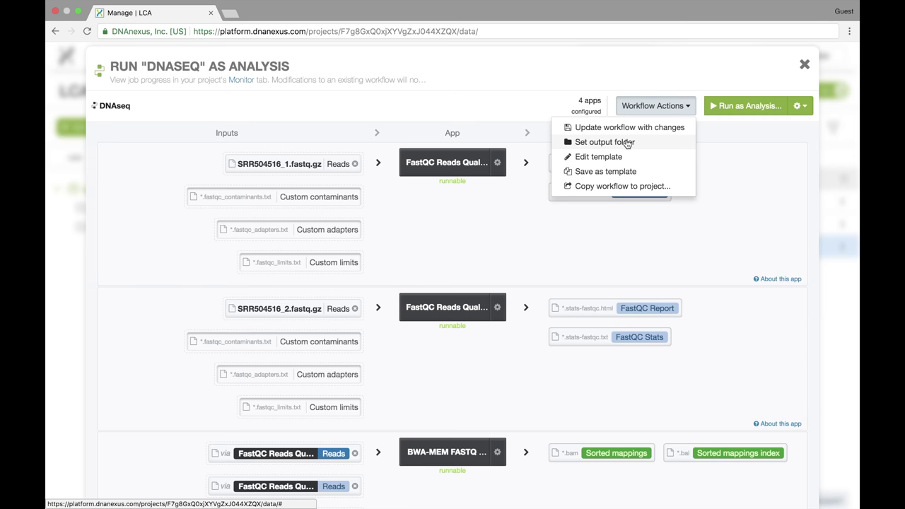
left_click(628, 143)
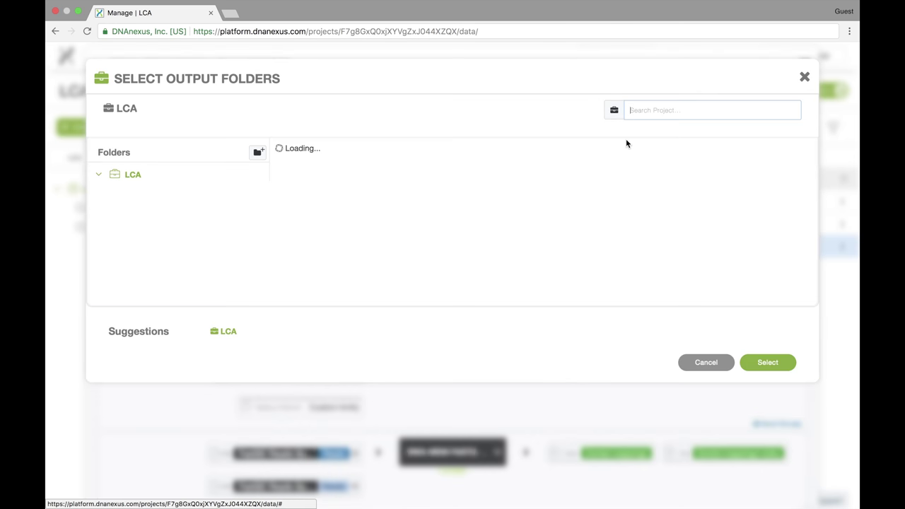
left_click(259, 152)
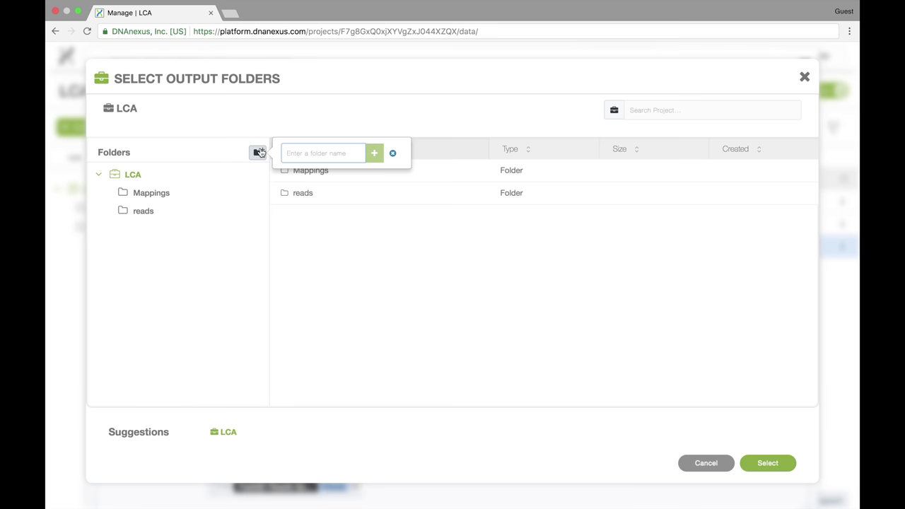
type("DNAseq o")
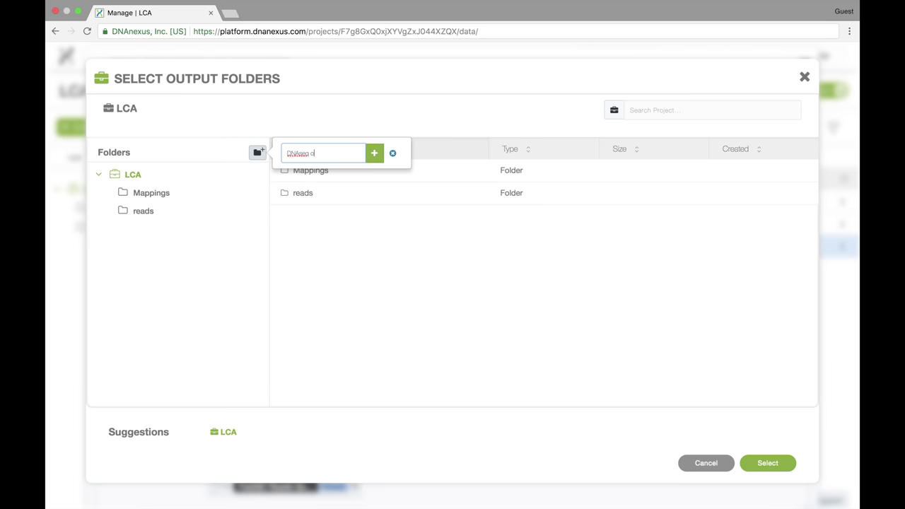
type("utput")
key("Return")
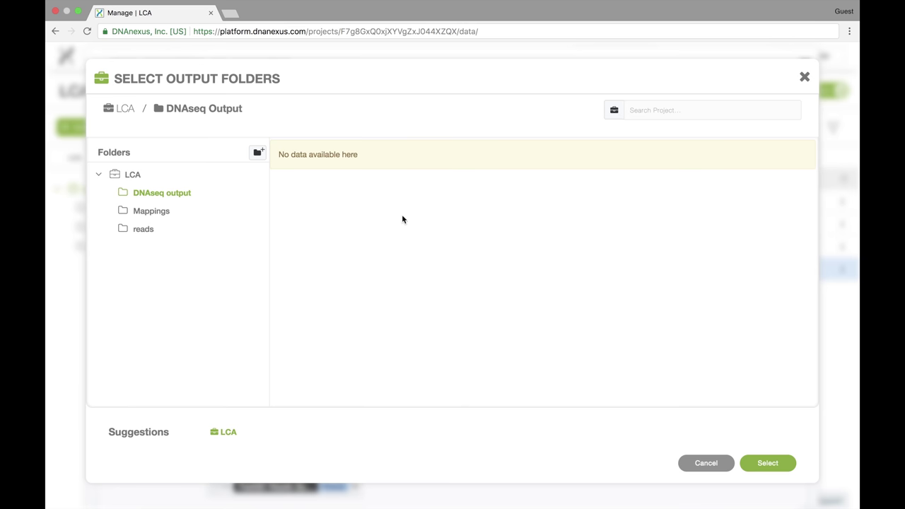
left_click(767, 465)
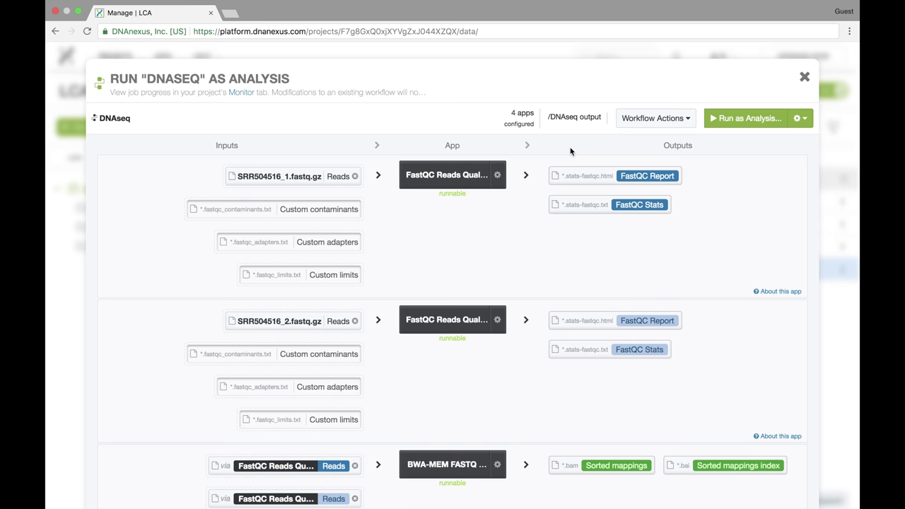
- Set the first FastQC step's output folder to FASTQC and save it
scroll(538, 159, "down", 1)
left_click(499, 162)
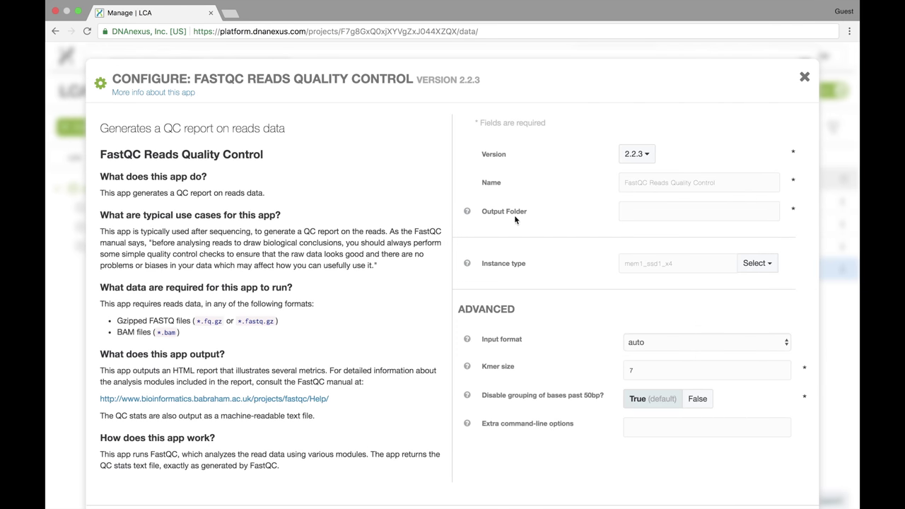
left_click(629, 211)
type("FASTQC")
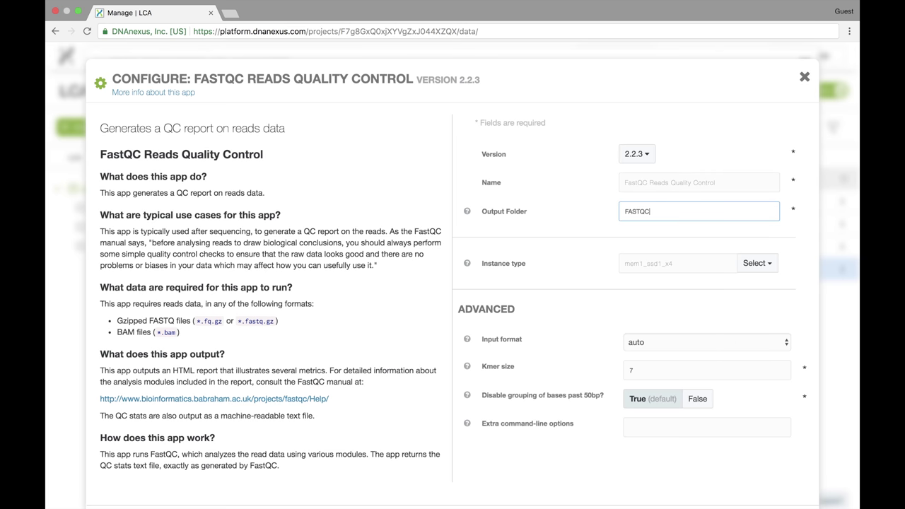
scroll(614, 253, "down", 2)
left_click(755, 473)
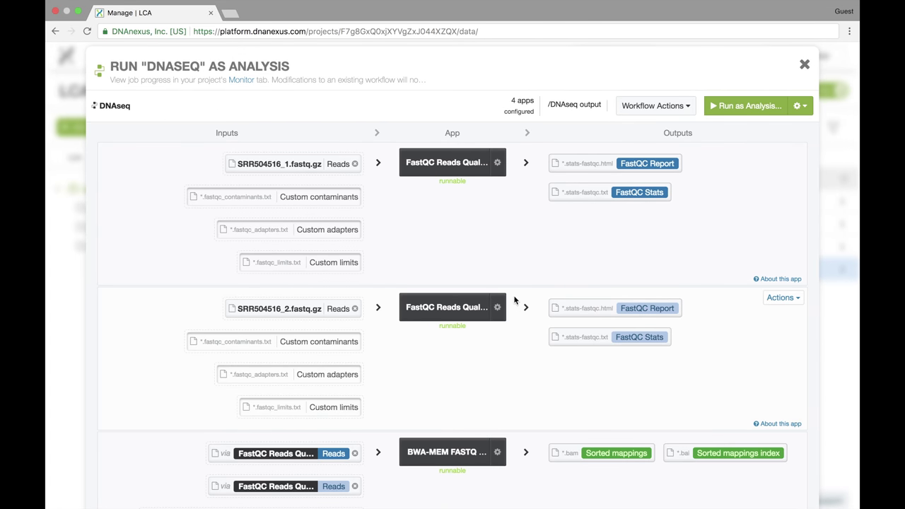
- Give the second FastQC step the FASTQC output folder as well
left_click(627, 210)
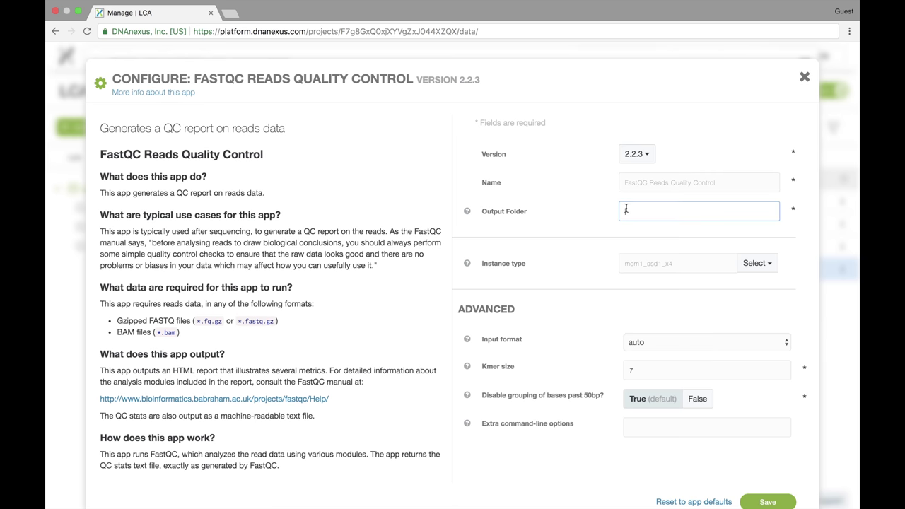
type("FASTQC")
left_click(768, 502)
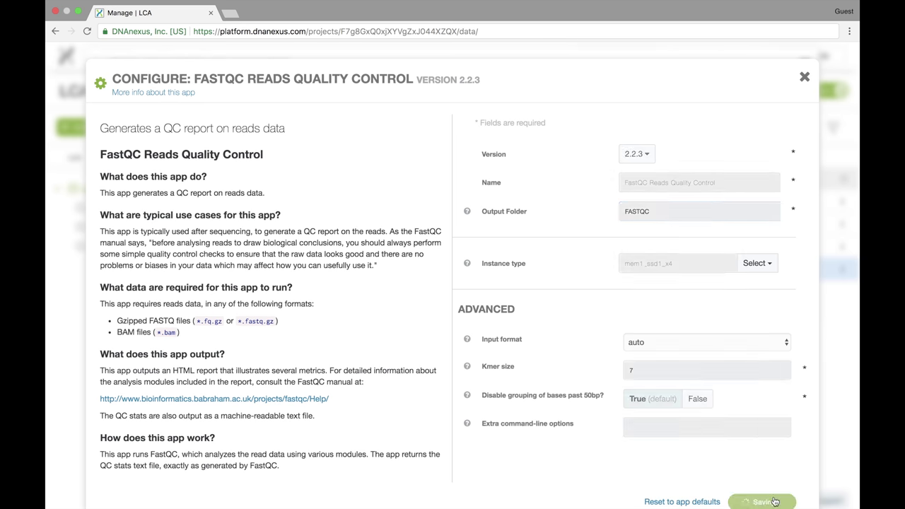
scroll(523, 311, "down", 3)
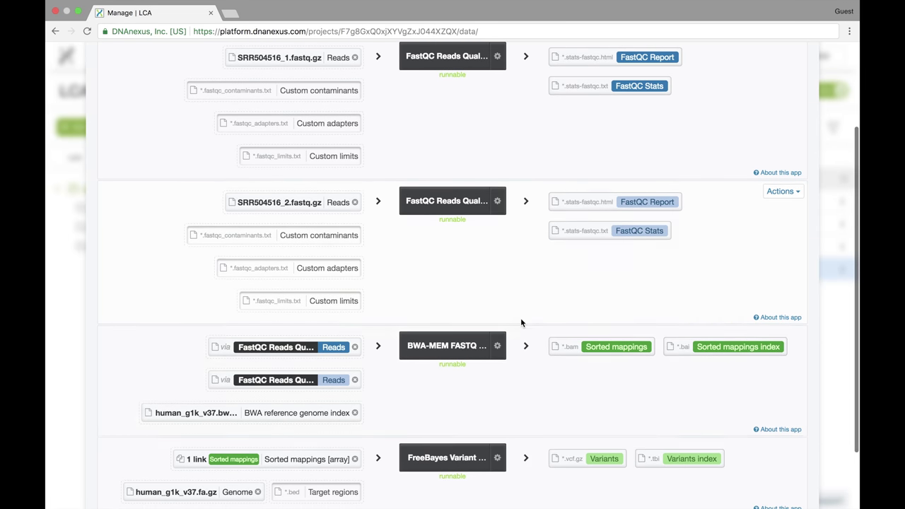
- Save BWA as the BWA-MEM step's output folder and VARIANTS for FreeBayes
left_click(498, 346)
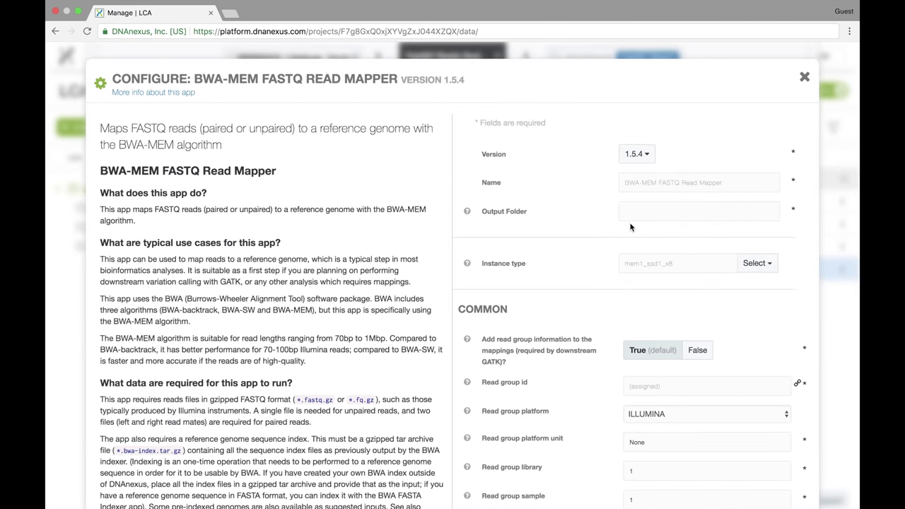
left_click(639, 218)
type("BWA")
scroll(706, 347, "down", 5)
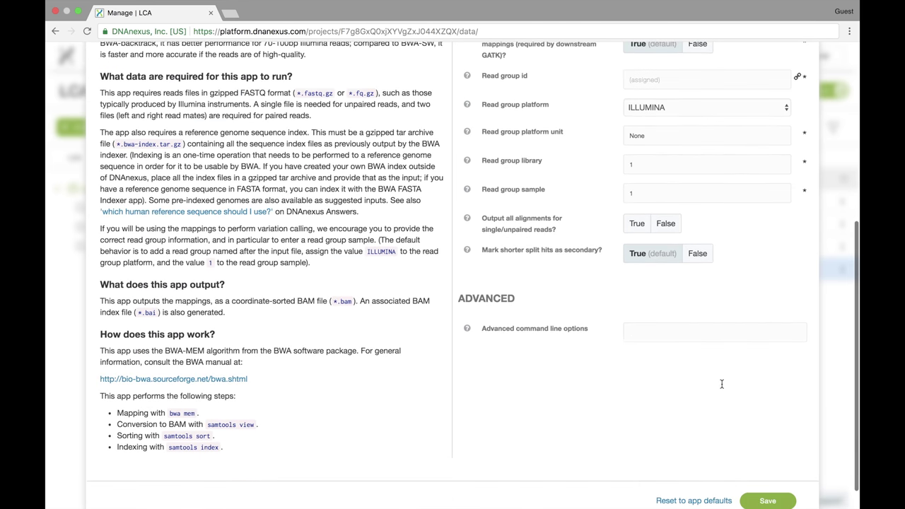
left_click(761, 468)
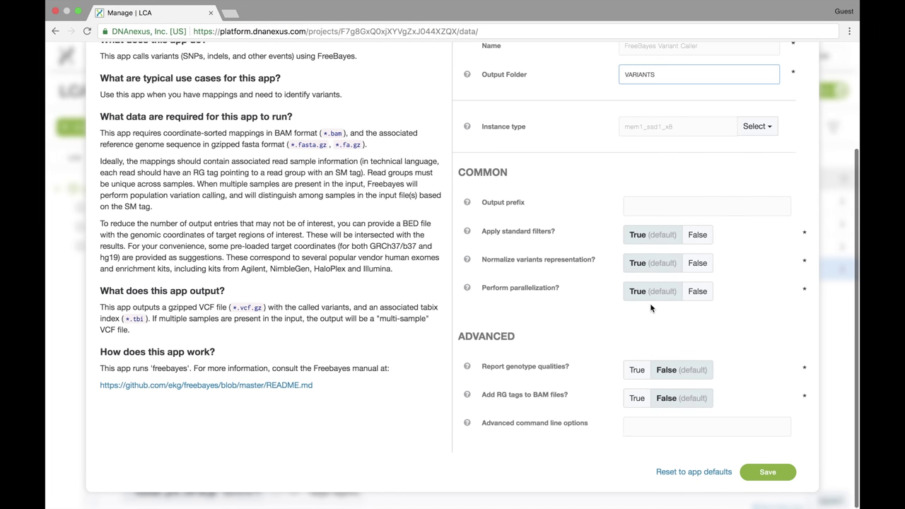
left_click(771, 478)
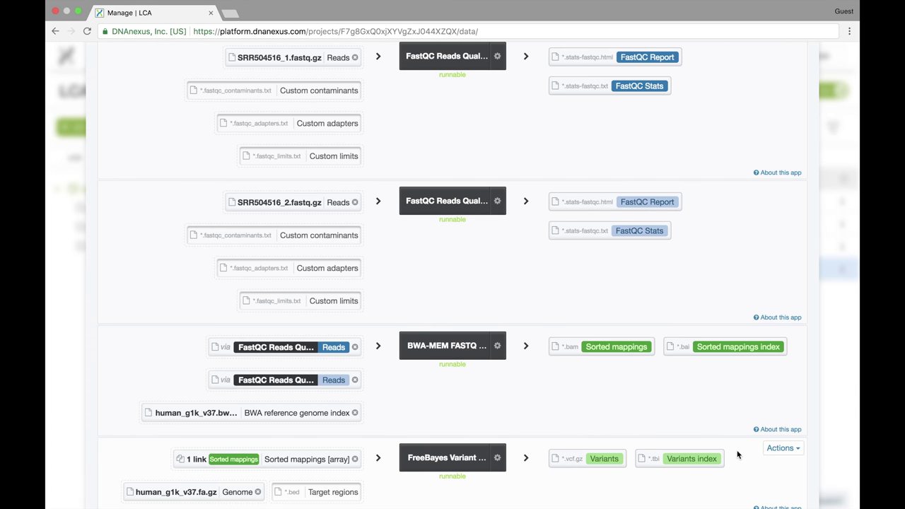
scroll(738, 455, "up", 3)
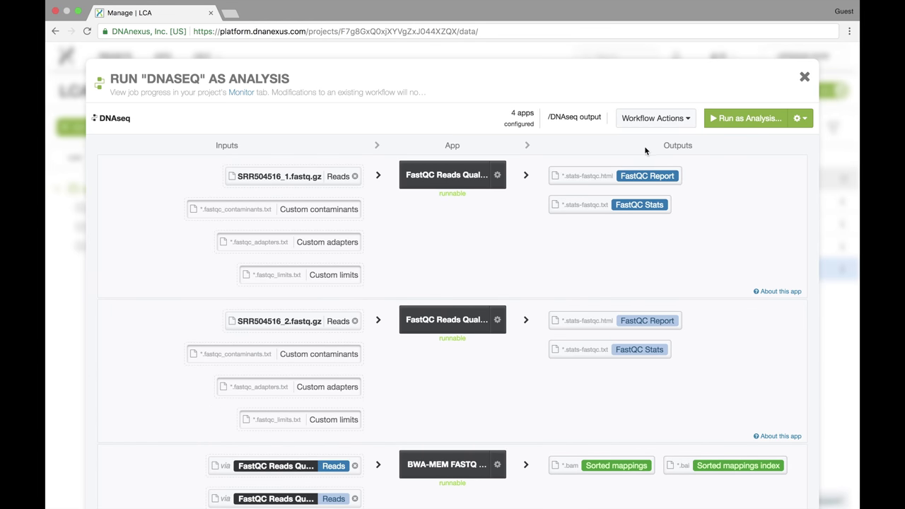
- Run DNAseq as an analysis and expand its In Progress row on Monitor to show four jobs
left_click(752, 120)
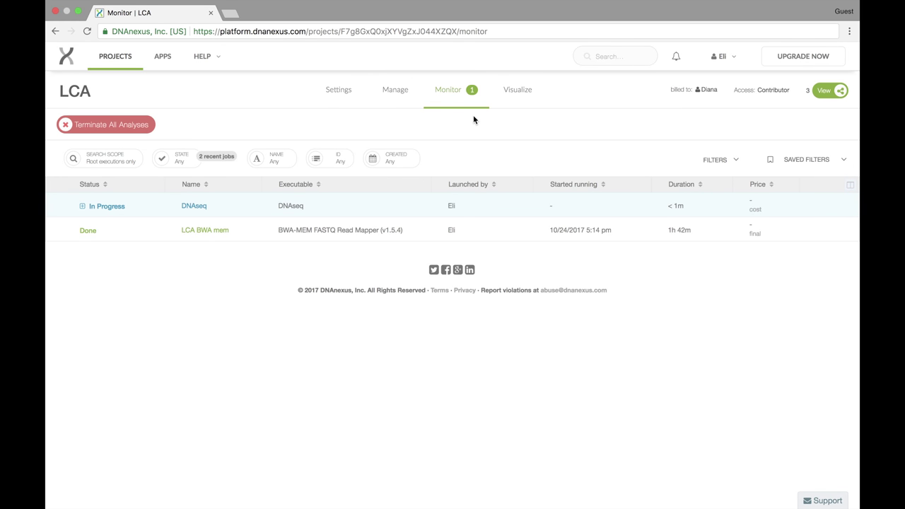
mouse_move(60, 202)
left_click(82, 207)
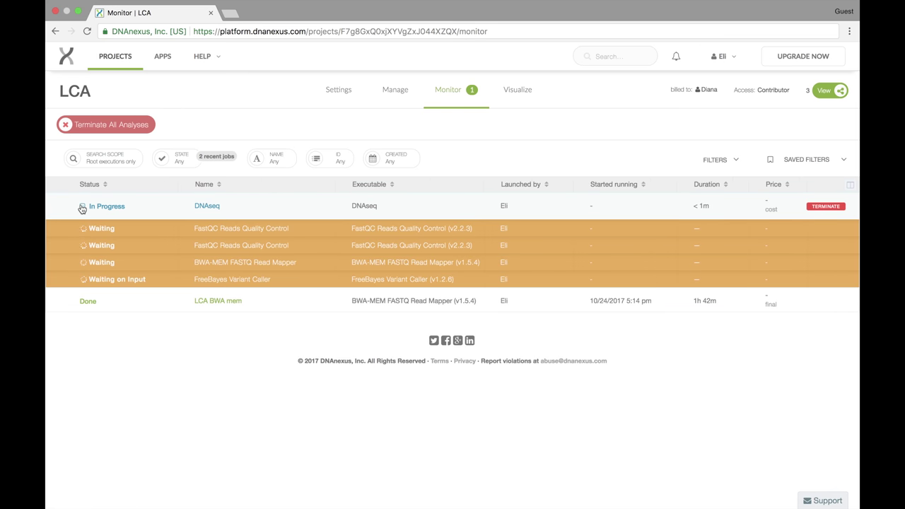